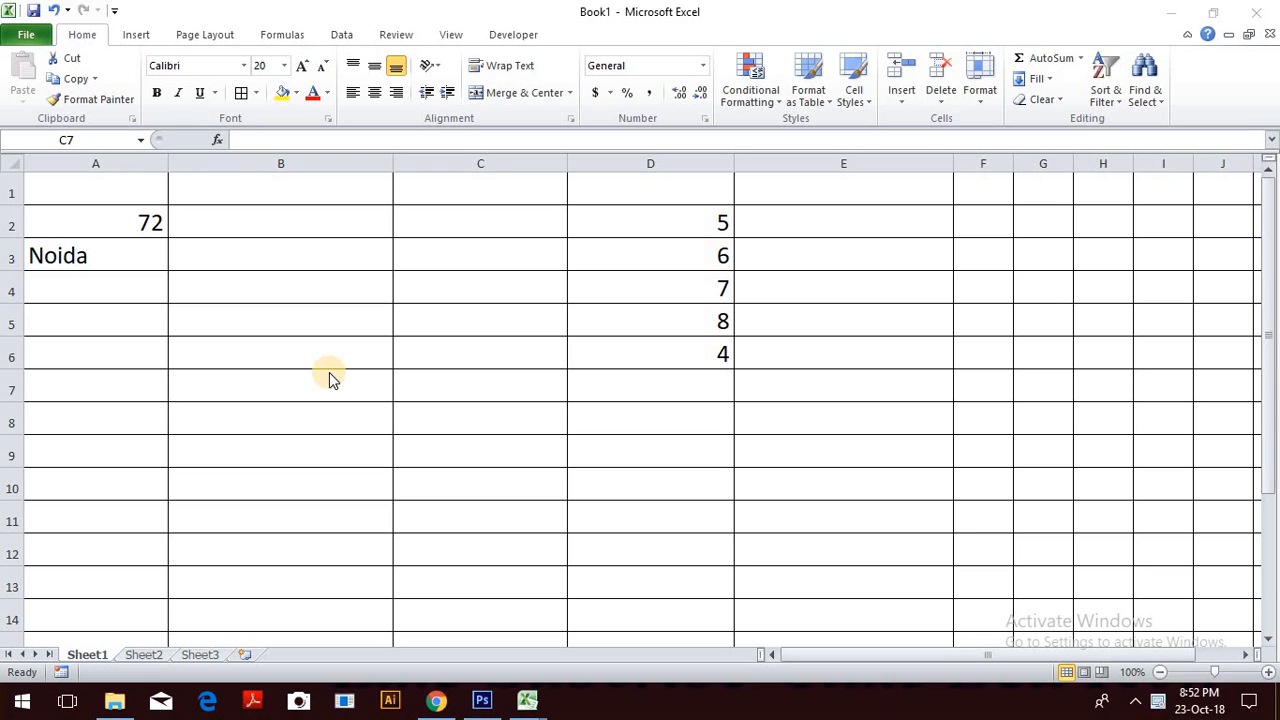
Enter the value 9 in cell B2.
click(264, 212)
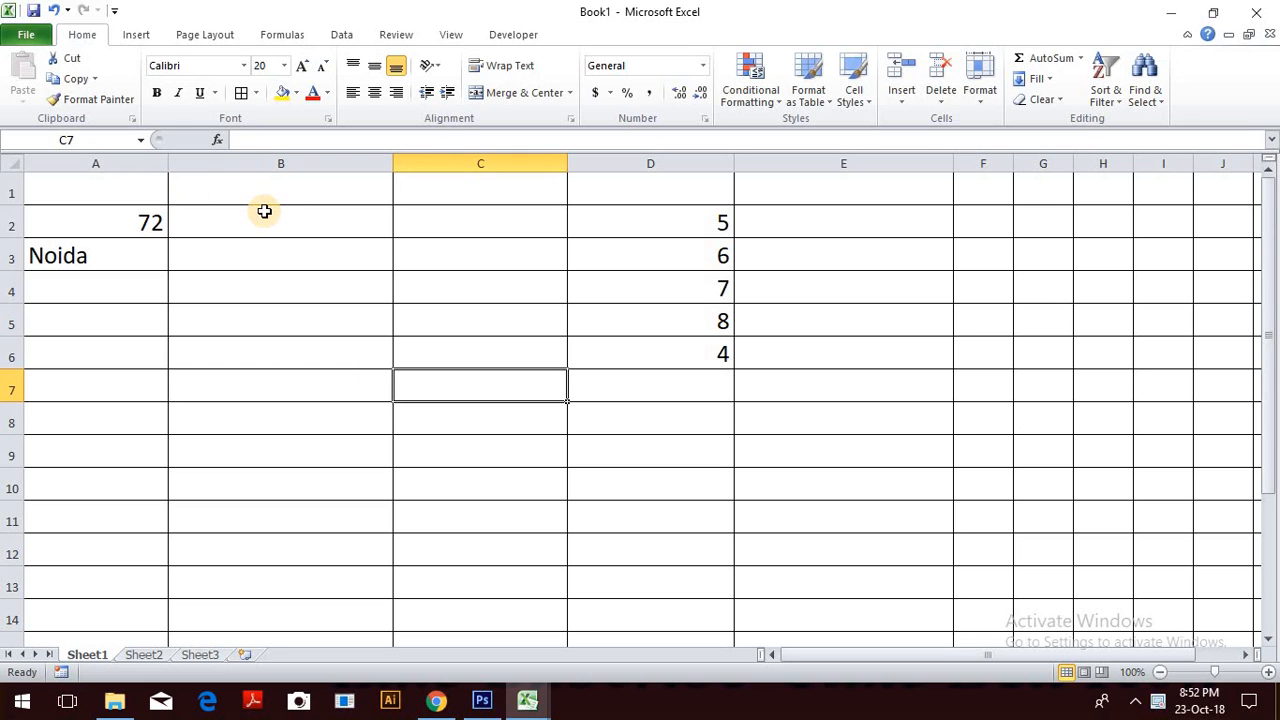
double_click(264, 212)
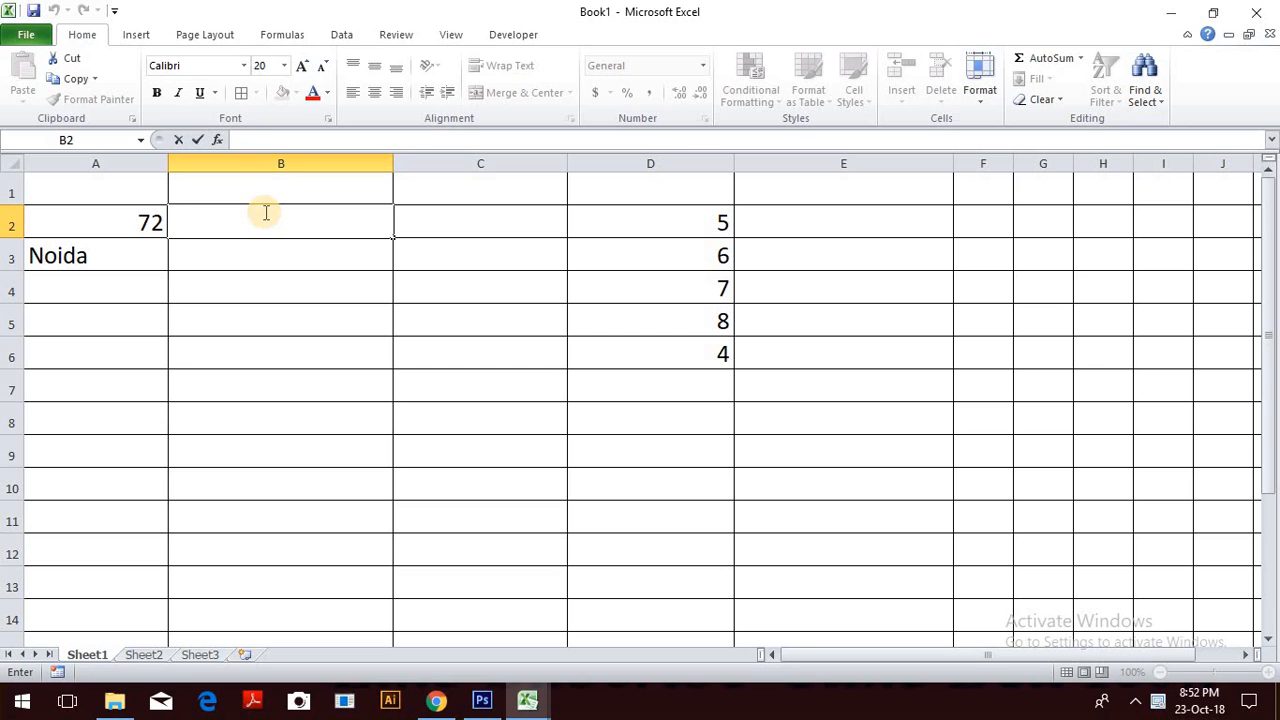
key(Right)
key(Left)
key(Left)
key(Right)
text(9)
key(Return)
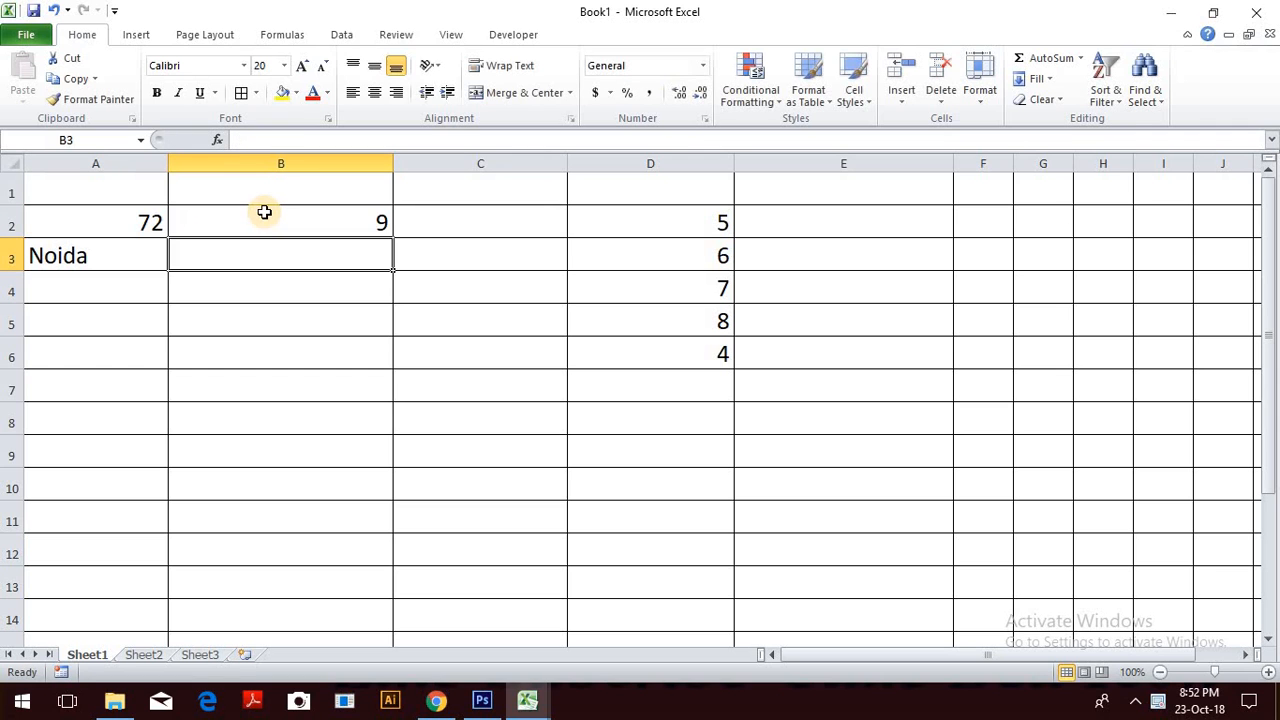
Set cell A2 to 52 and cell B2 to 7.
key(Up)
key(Left)
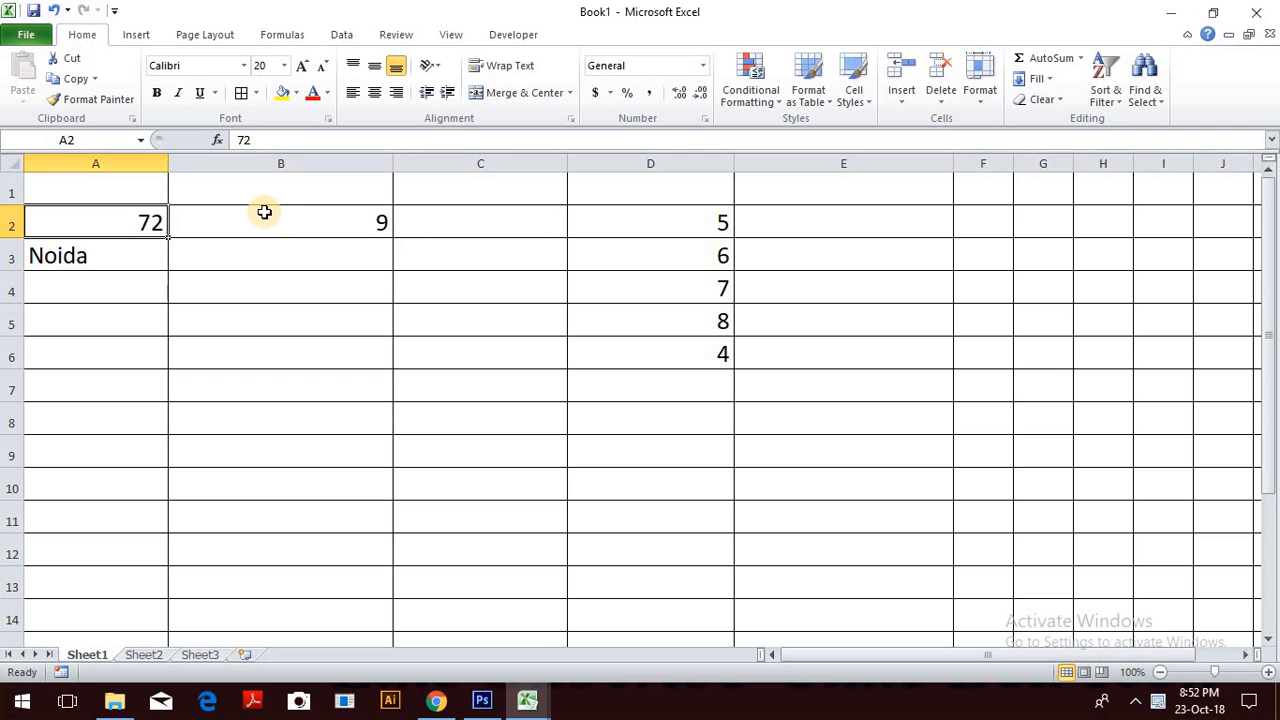
text(52)
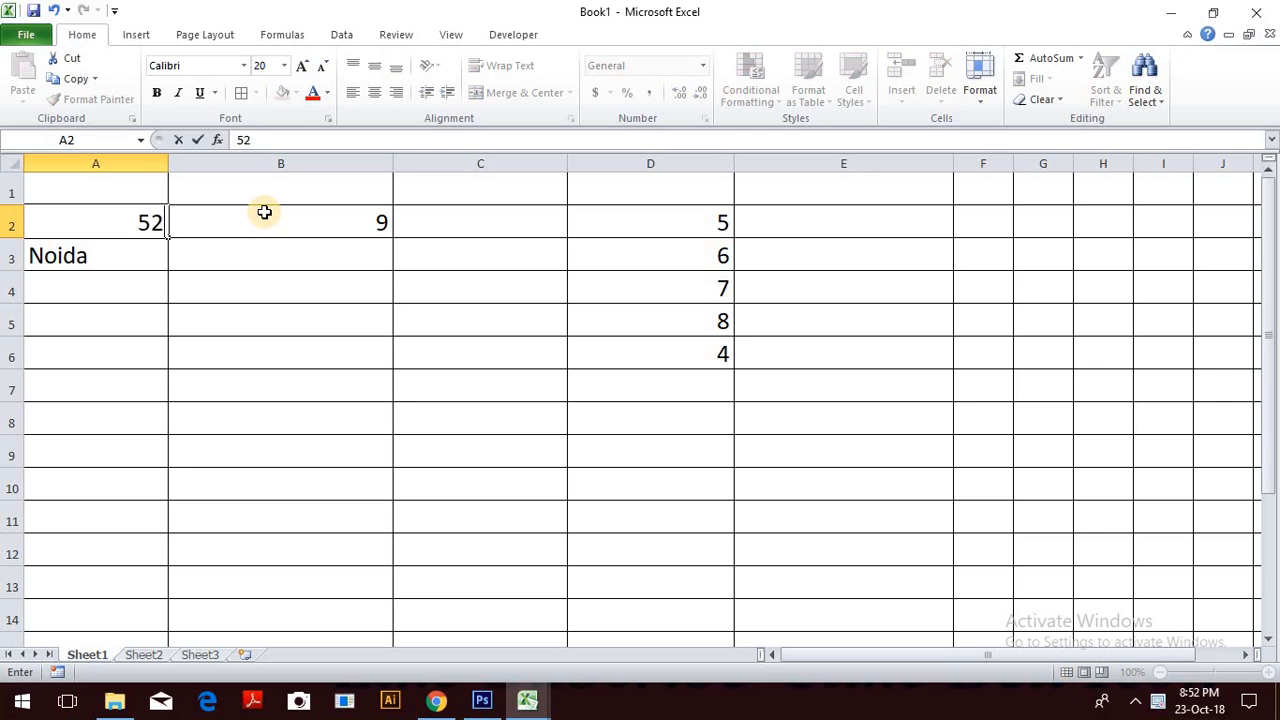
key(Return)
key(Up)
key(Right)
text(7)
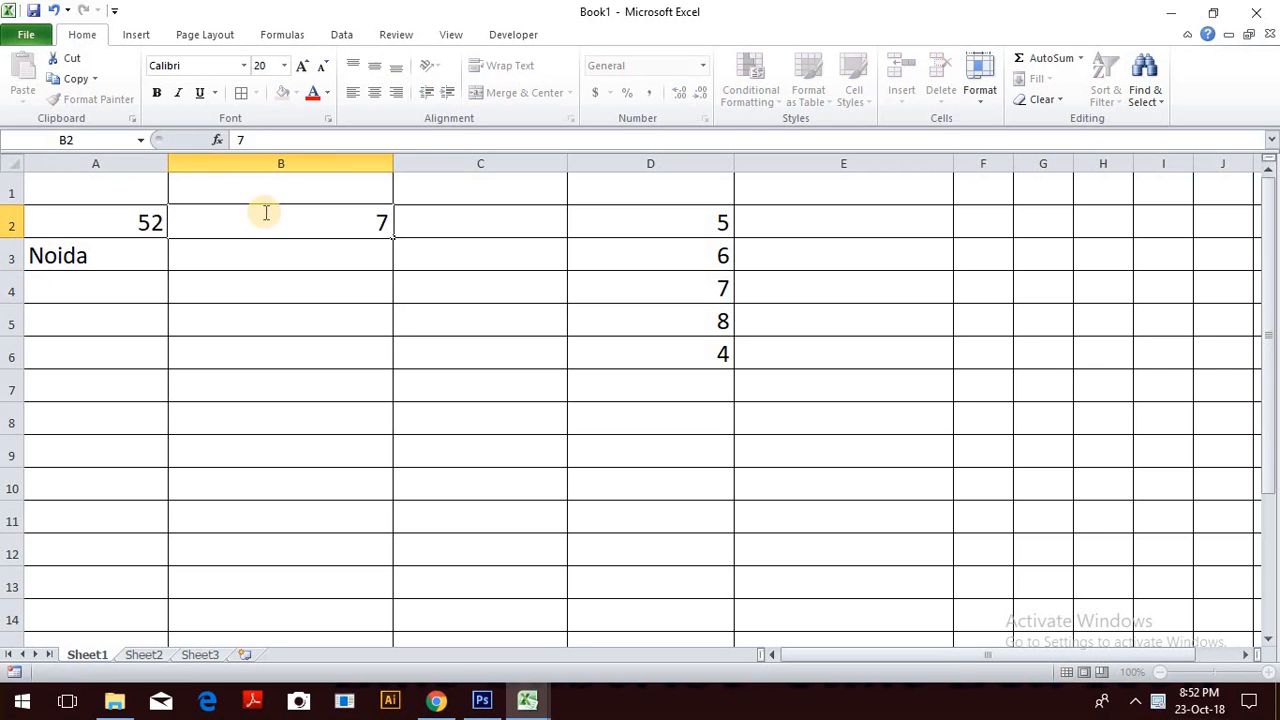
key(Return)
key(Up)
key(Right)
key(Right)
key(Down)
key(Down)
key(Down)
key(Down)
key(Down)
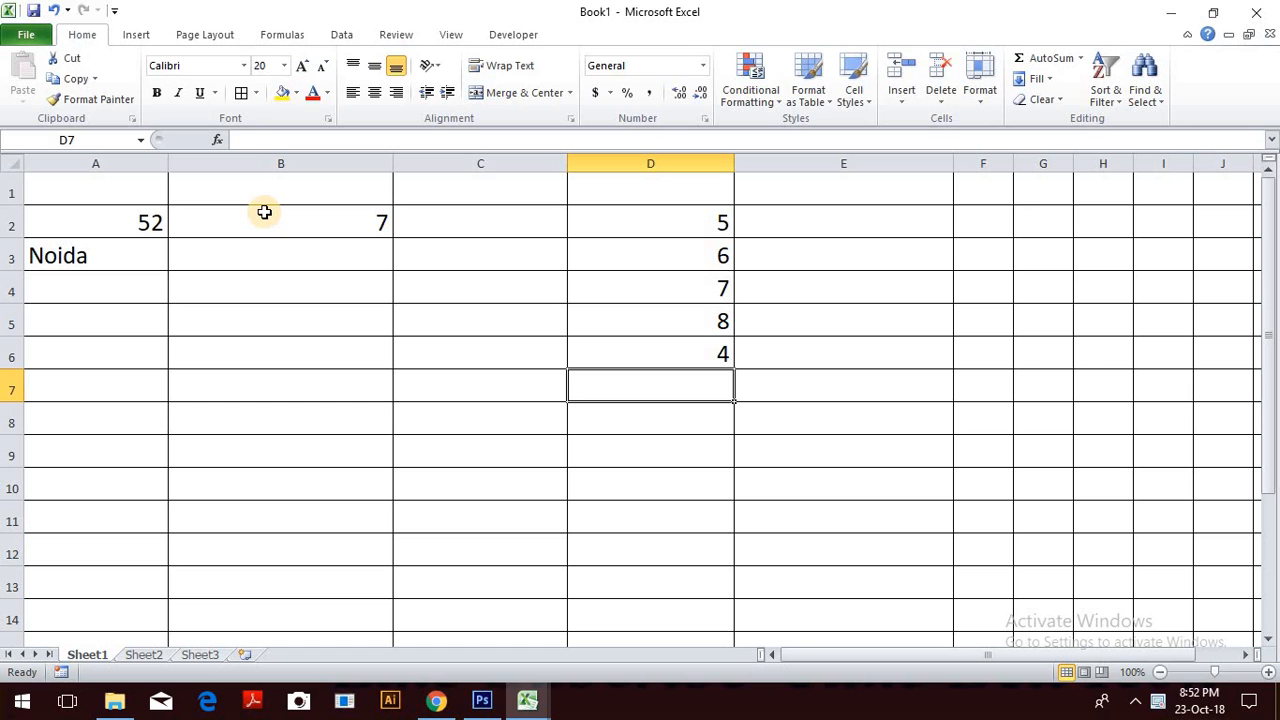
text(=)
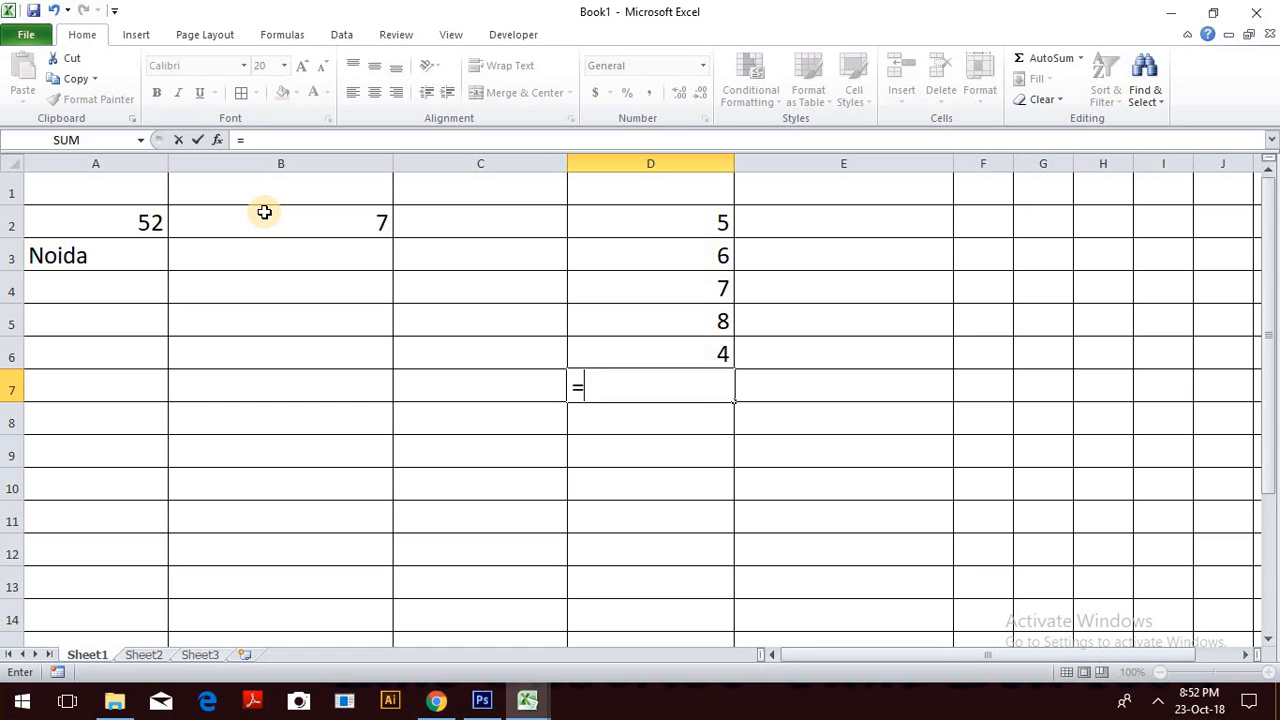
key(BackSpace)
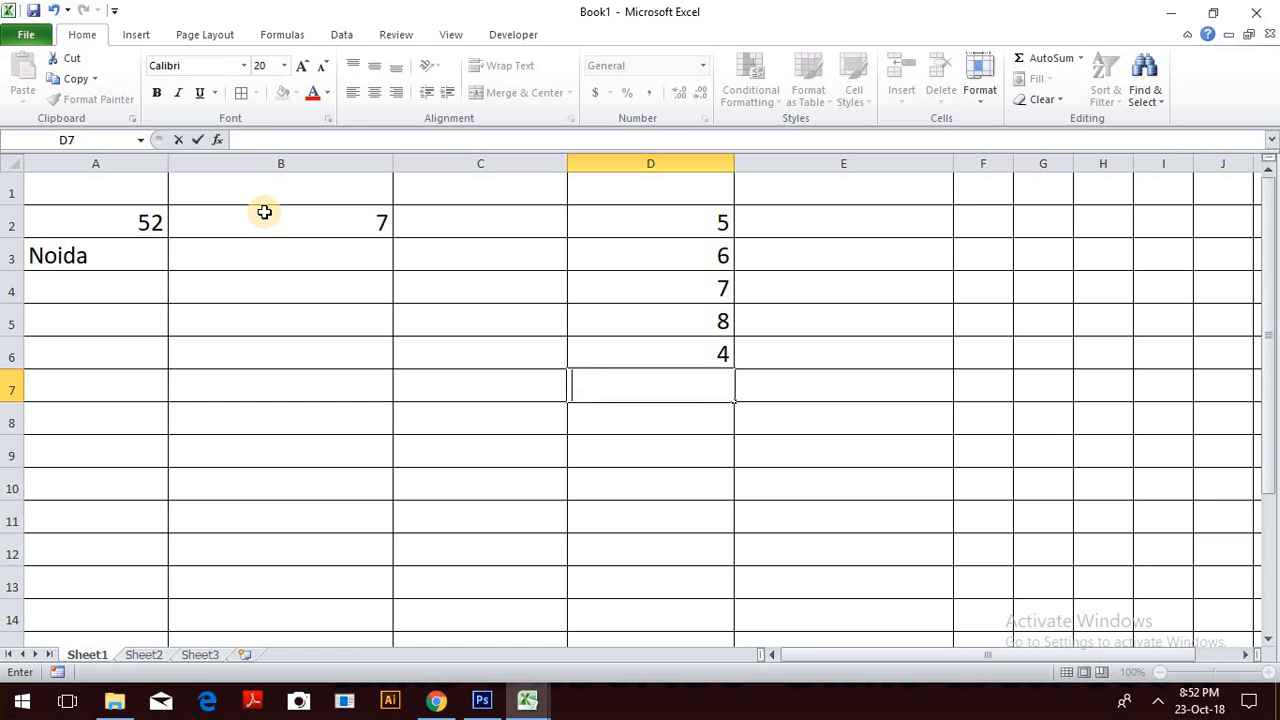
Add the value 10 in cell D7, directly below the existing numbers in column D.
click(692, 224)
key(Down)
key(Down)
key(Down)
key(Down)
key(Down)
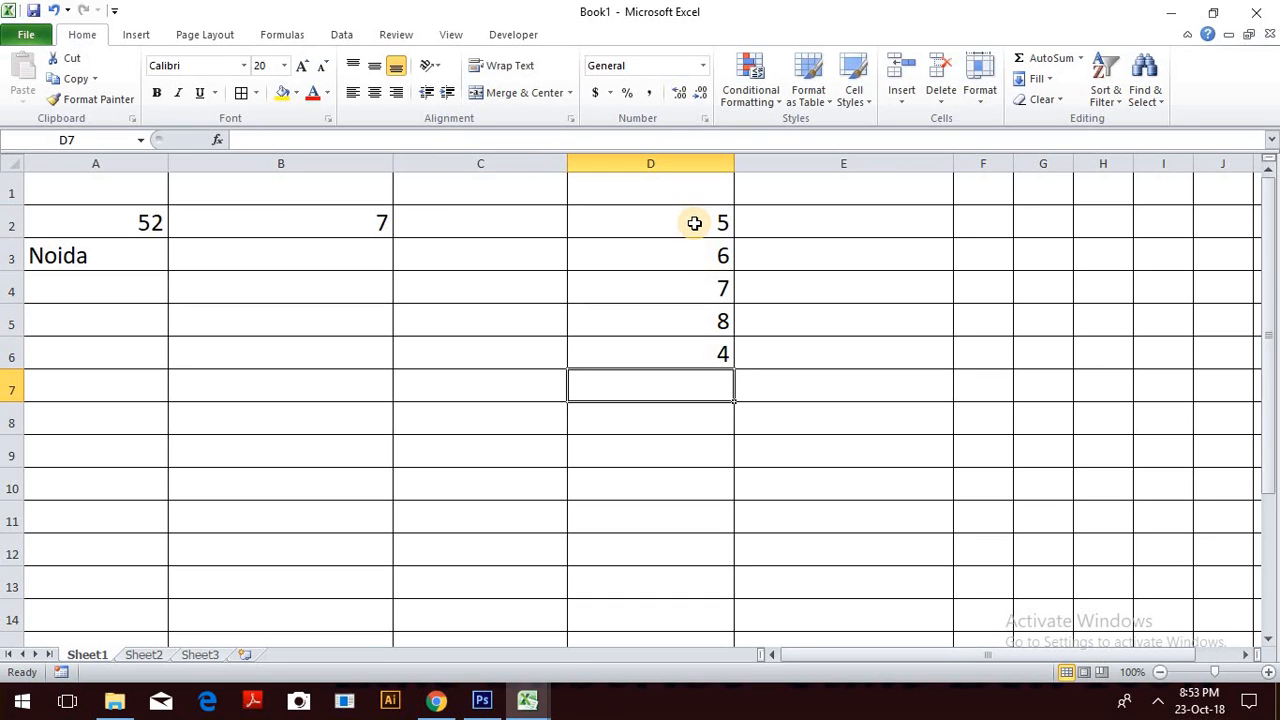
text(10)
key(Return)
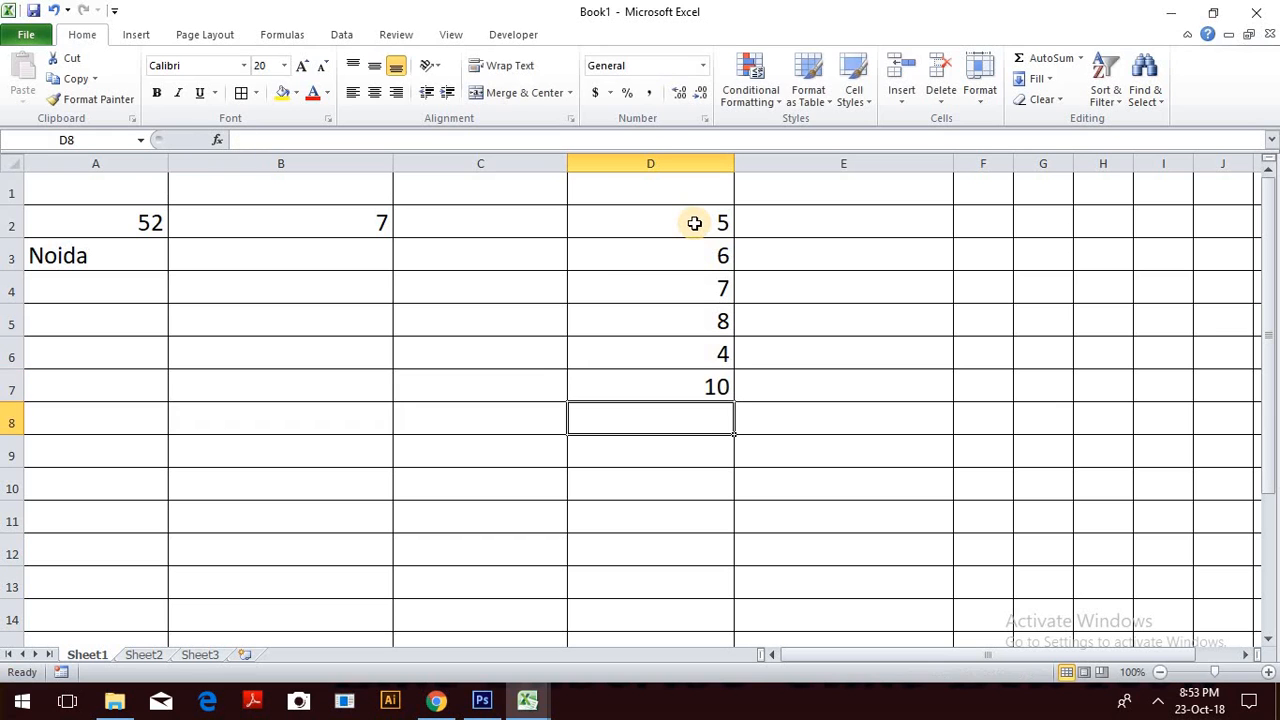
Total the column D numbers in cell D8 with a SUM formula over D2:D7.
text(=)
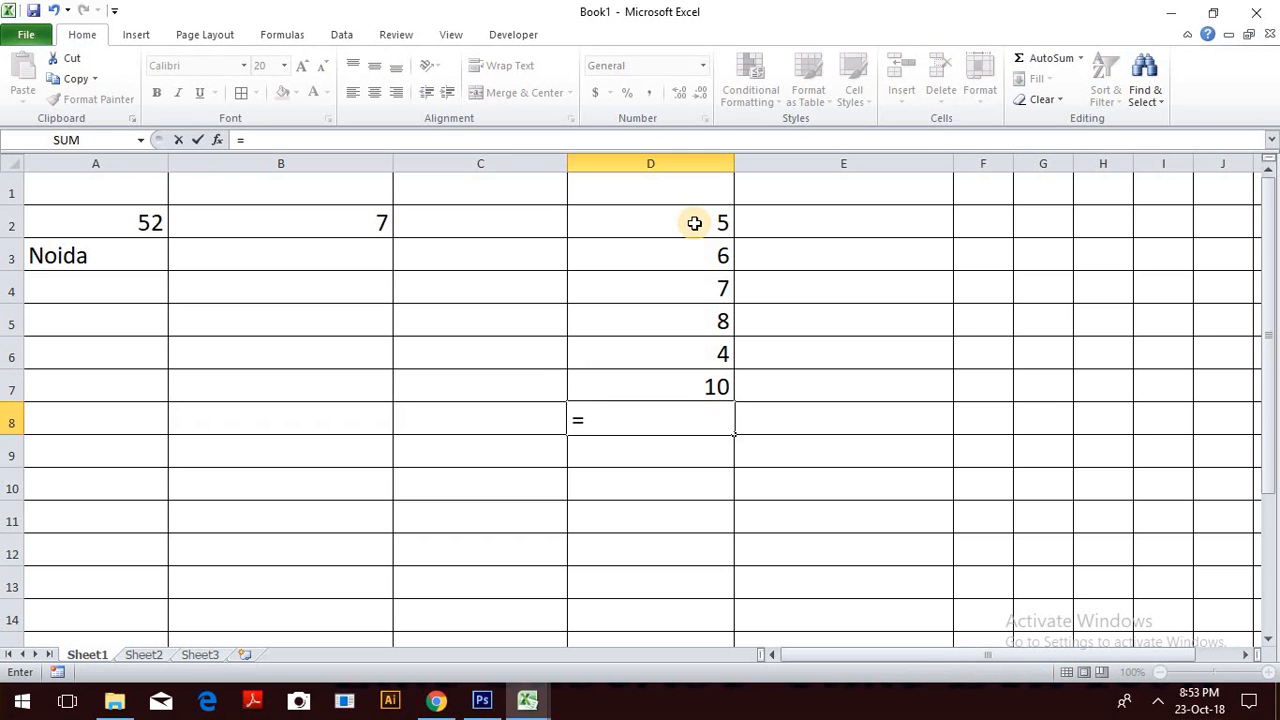
text(sum)
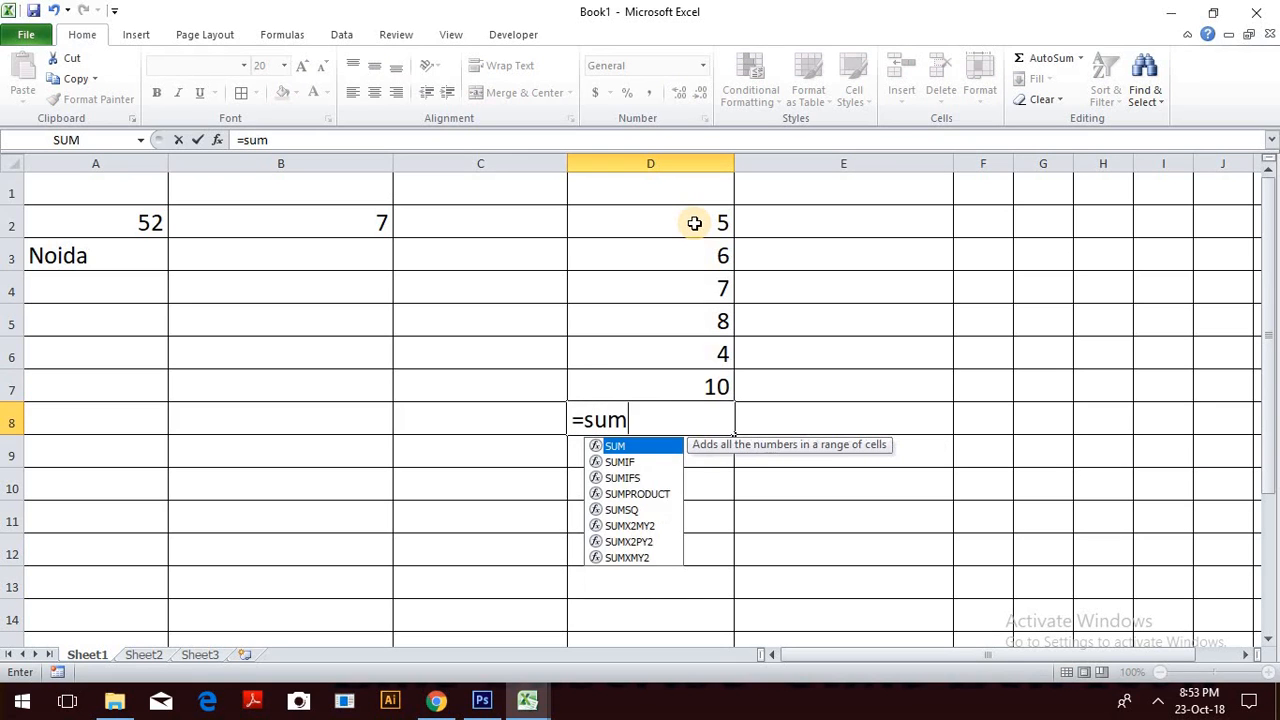
key(Tab)
key(Up)
key(Up)
key(Up)
key(Up)
key(Up)
key(Up)
key(shift+Down)
key(shift+Down)
key(shift+Down)
key(shift+Down)
key(shift+Down)
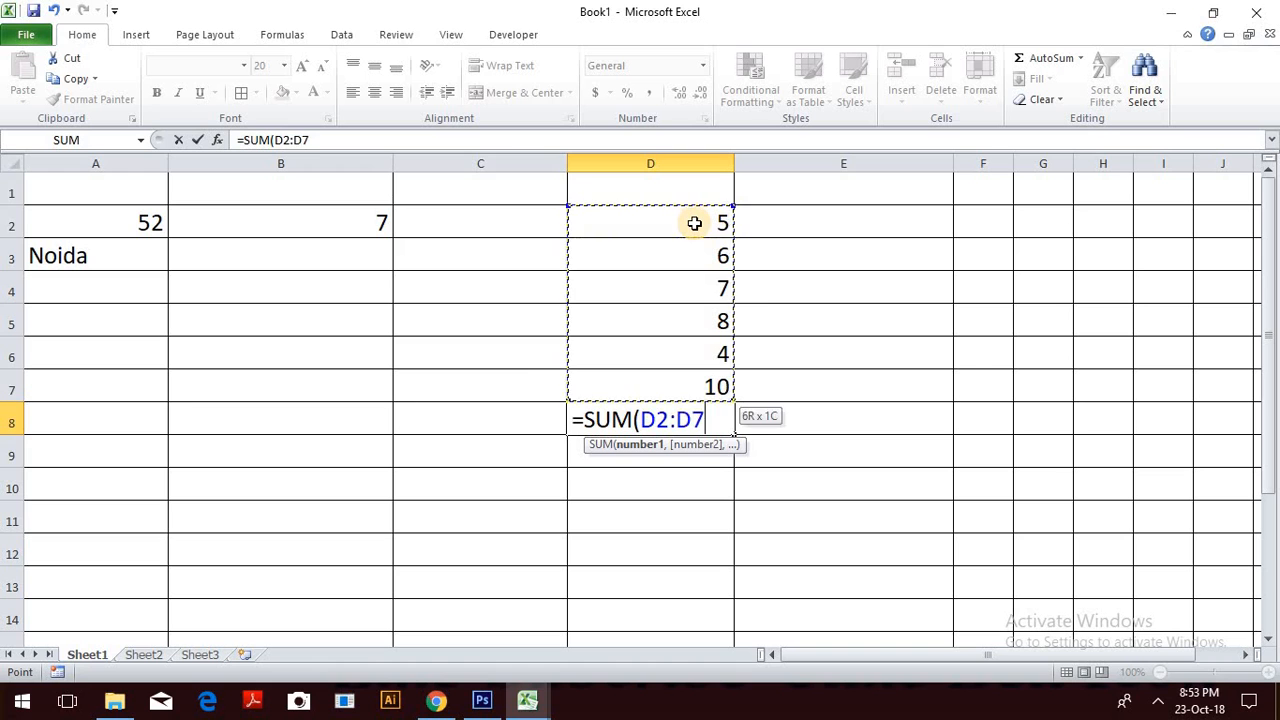
key(Return)
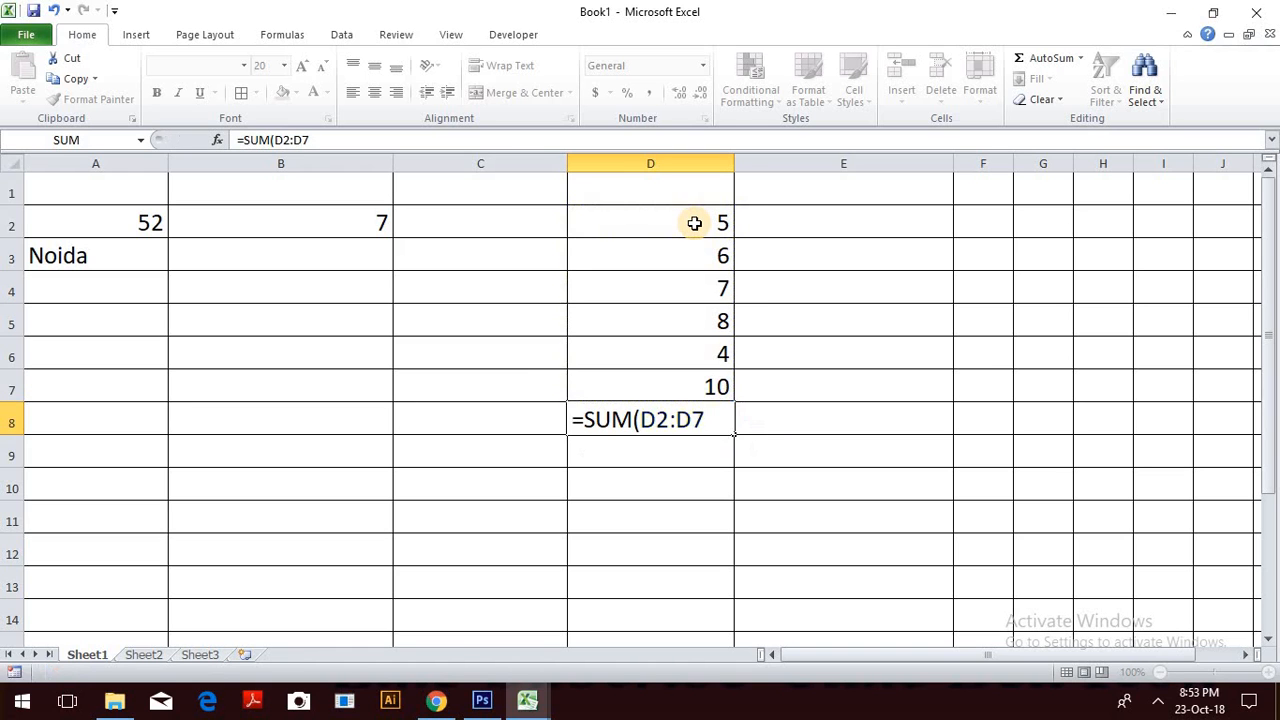
Change the value in cell D5 to 20 and check the total in D8.
key(Up)
key(Up)
key(Up)
key(Up)
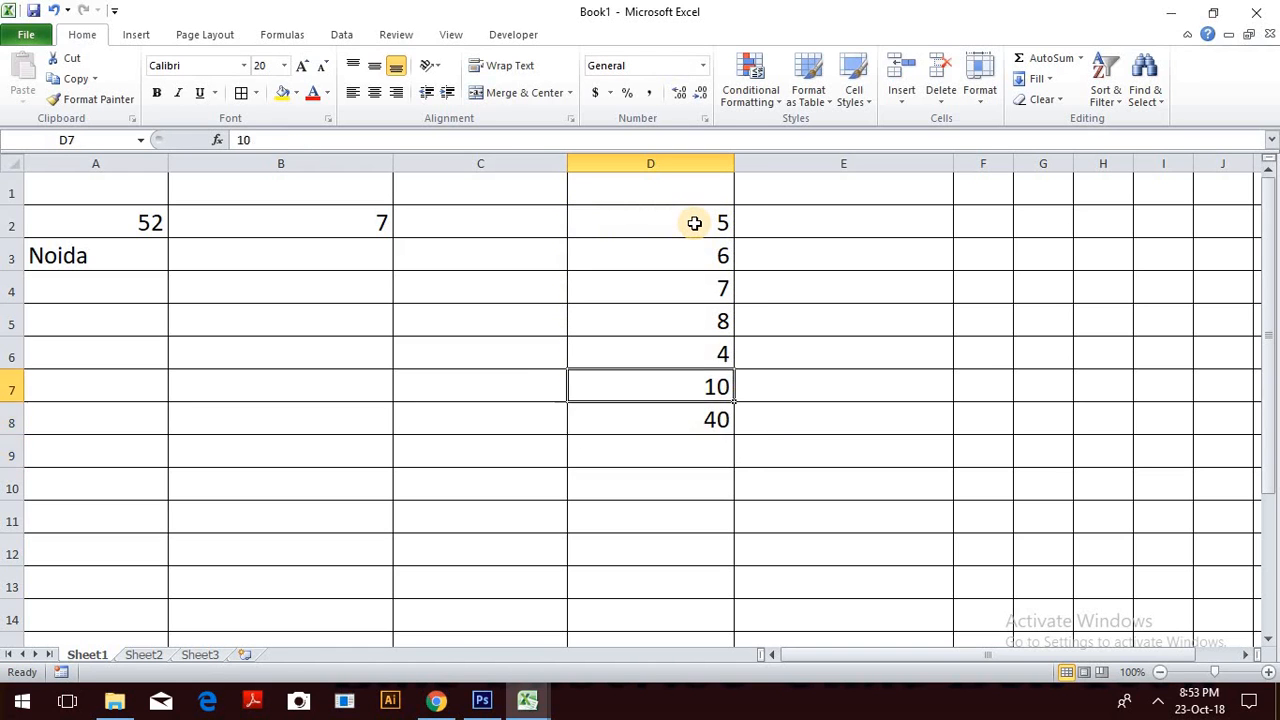
text(20)
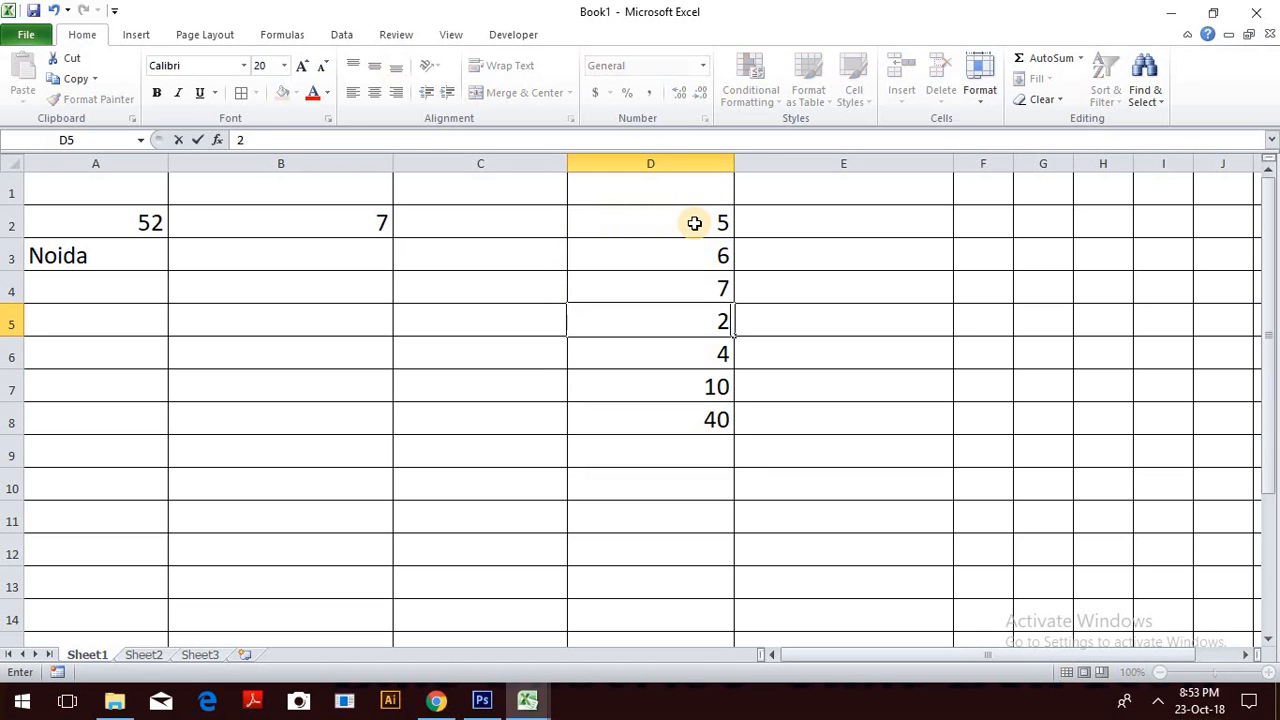
key(Return)
key(Down)
key(Down)
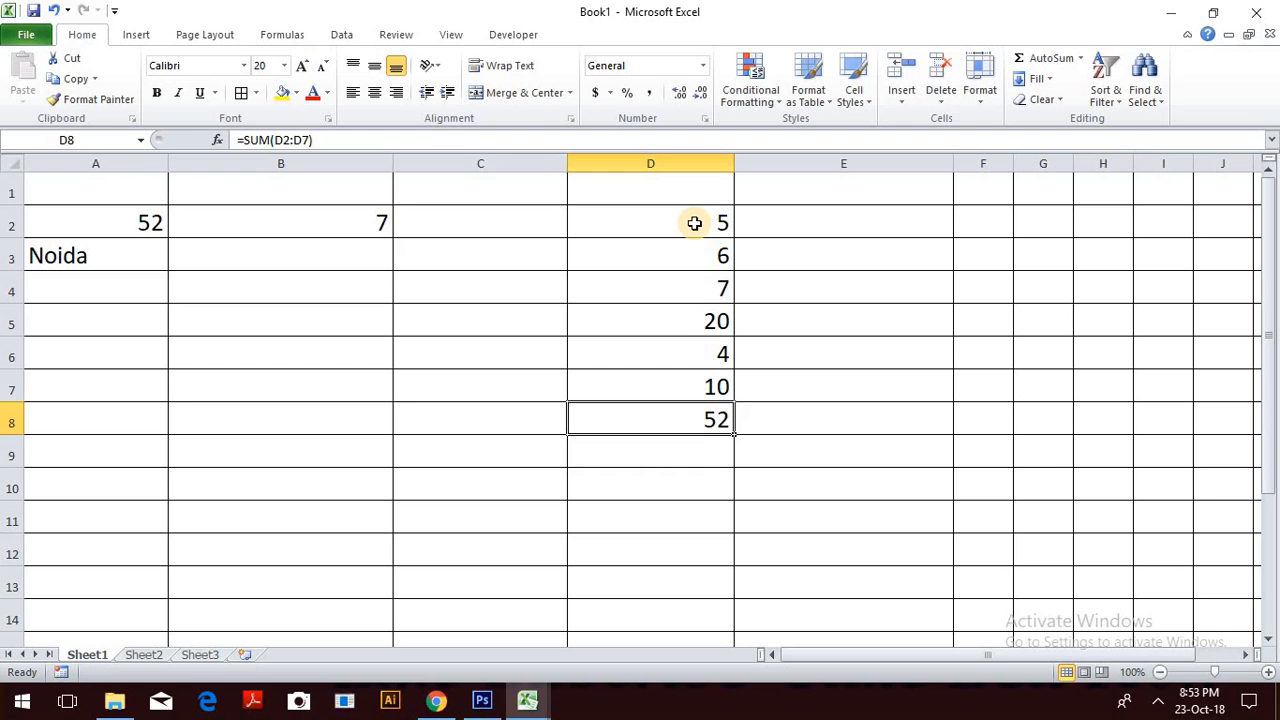
Set cell A2 to 23 and cell B2 to 5.
click(325, 224)
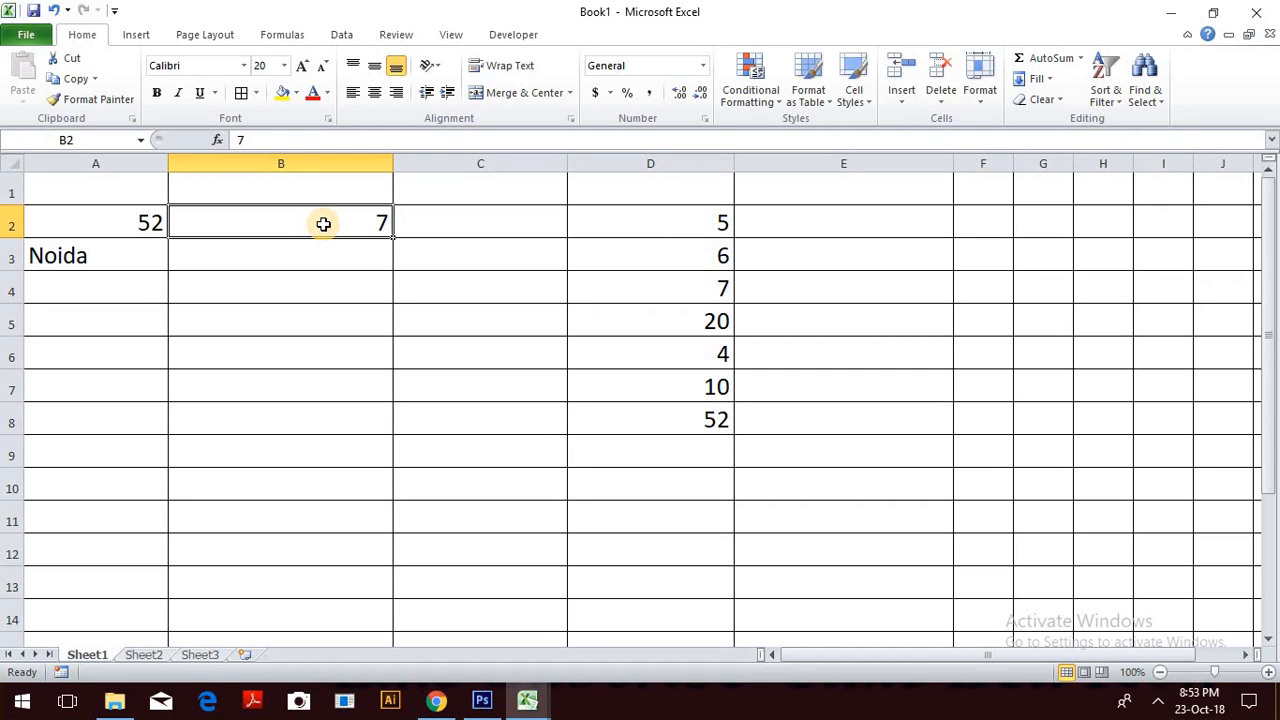
key(Left)
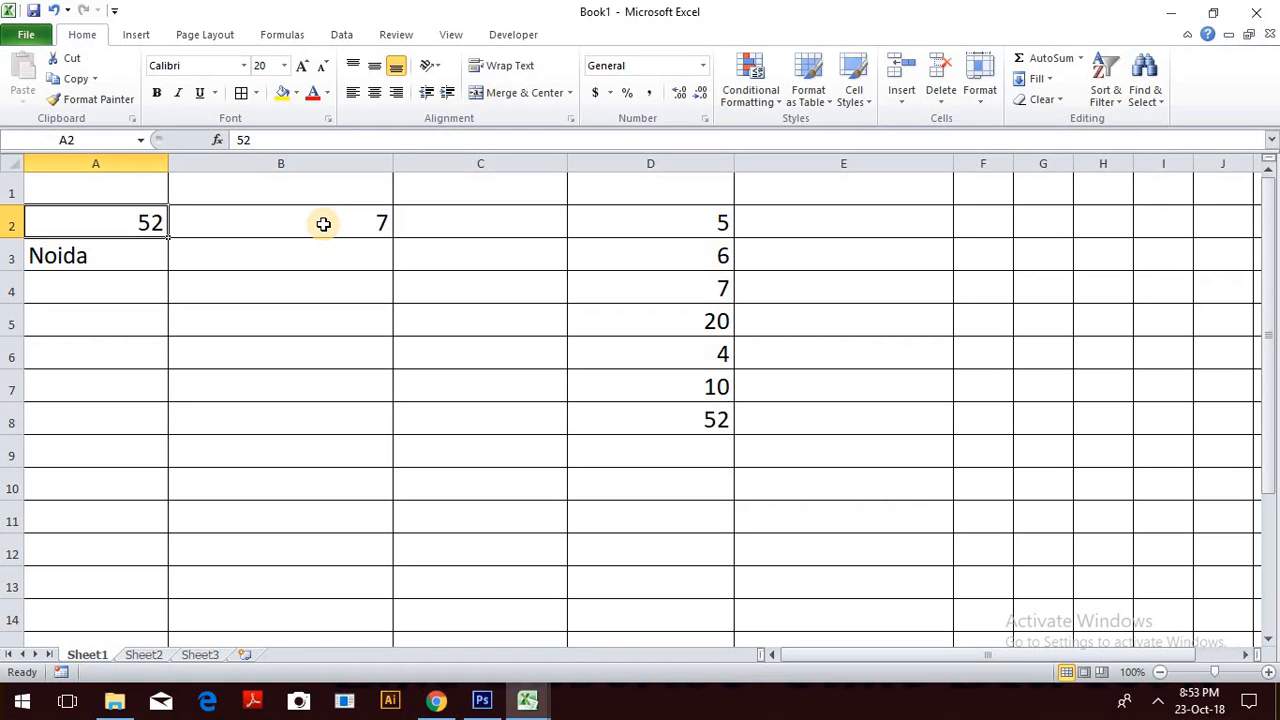
text(23)
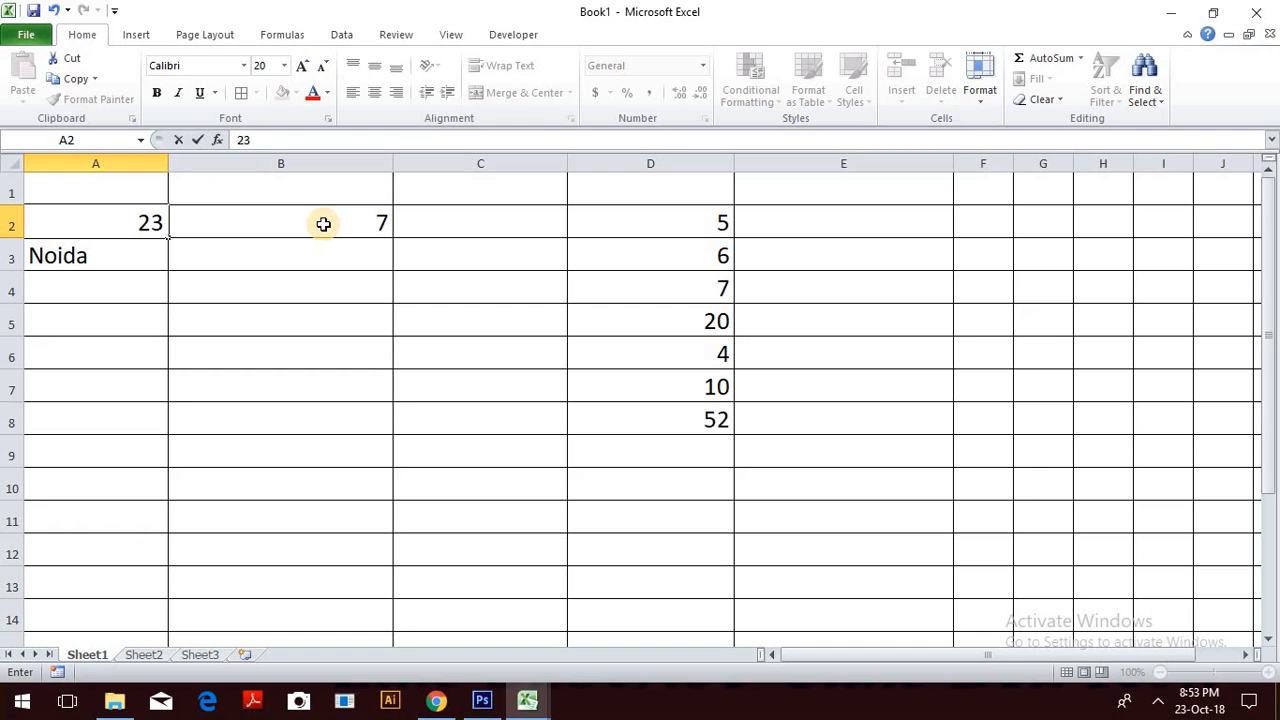
key(Right)
text(5)
key(Return)
key(Up)
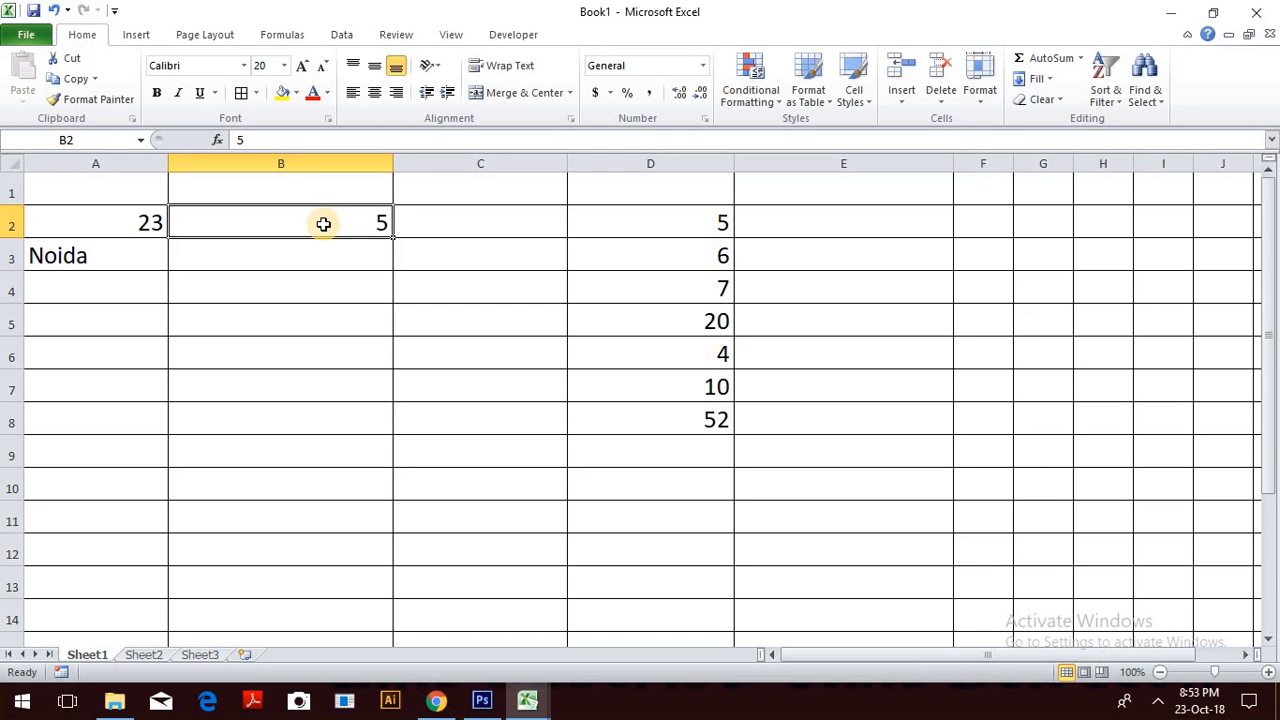
Clear the contents of cell B2.
key(Delete)
key(Return)
key(Up)
key(Return)
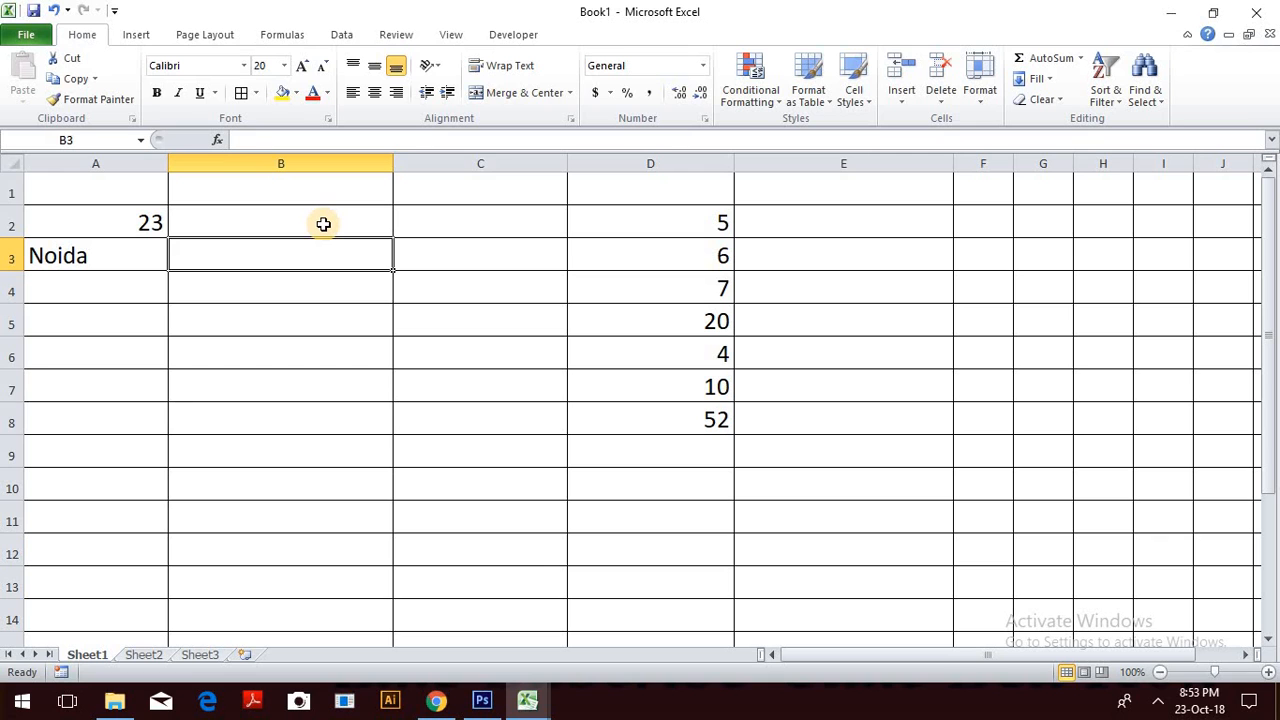
Enter the formula =MID(A3,2,3) in cell B3 to extract characters from the word Noida.
key(Up)
key(Return)
text(=)
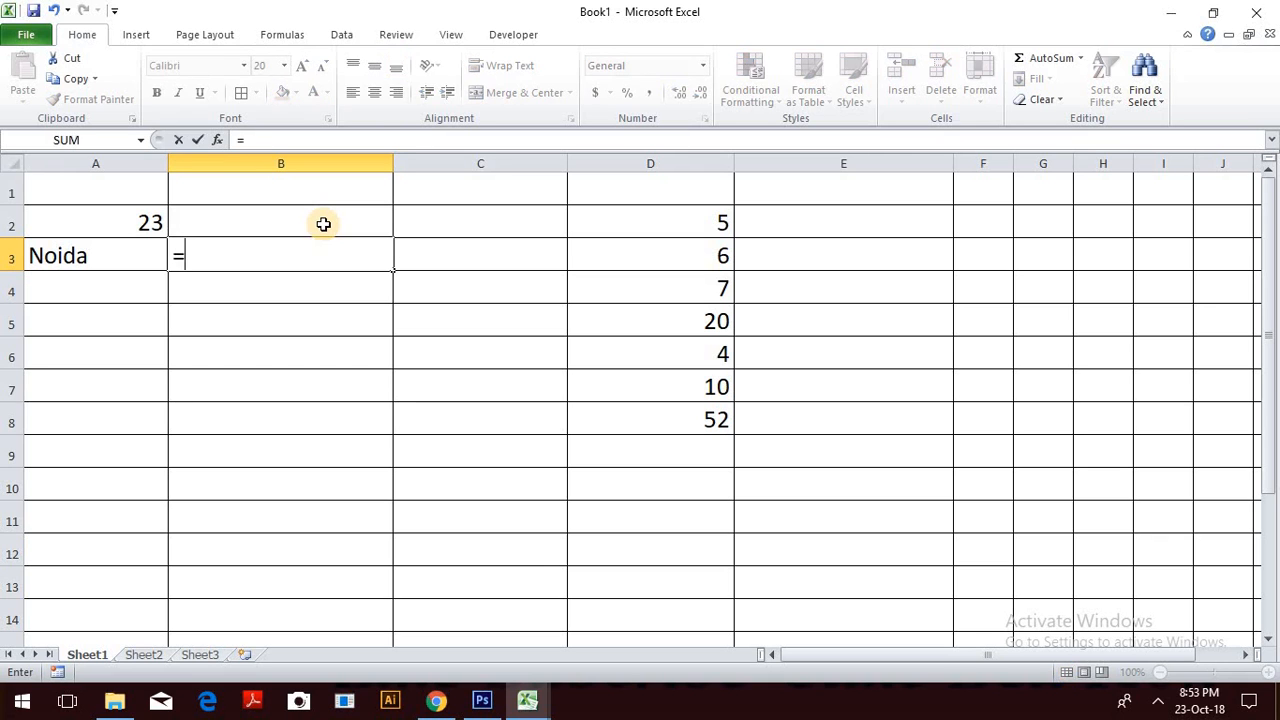
text(m)
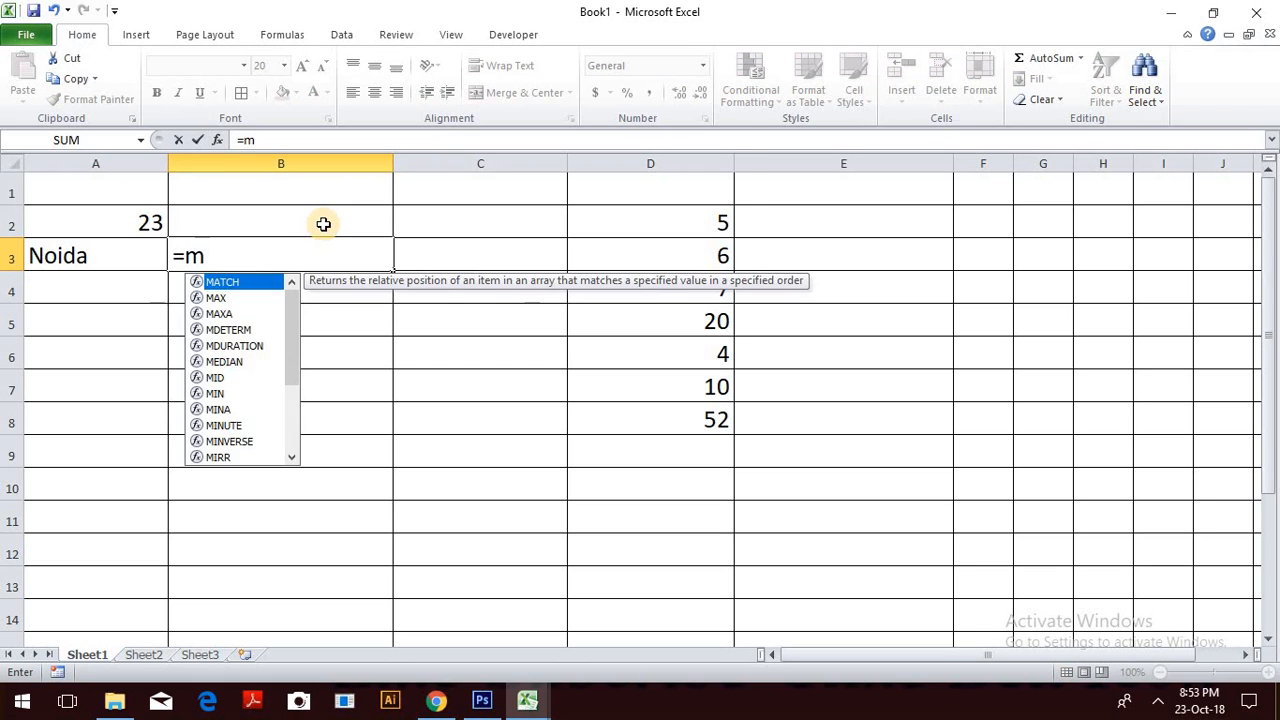
text(id)
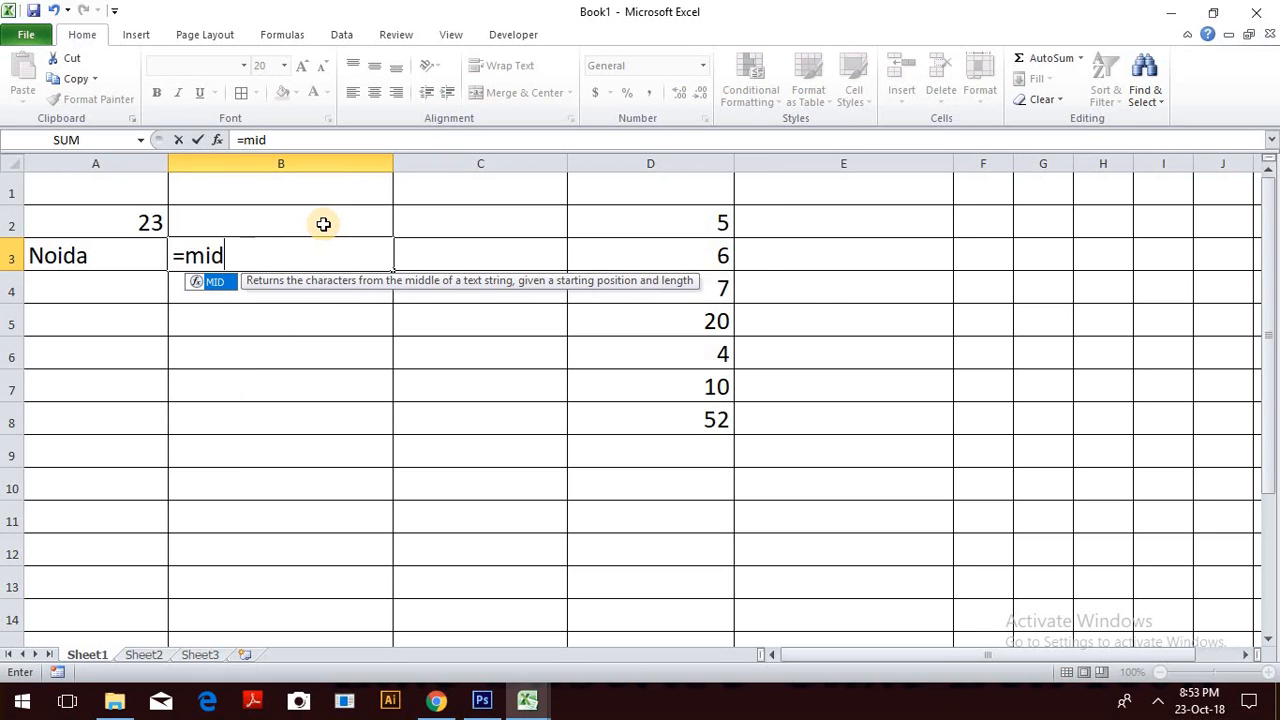
key(Tab)
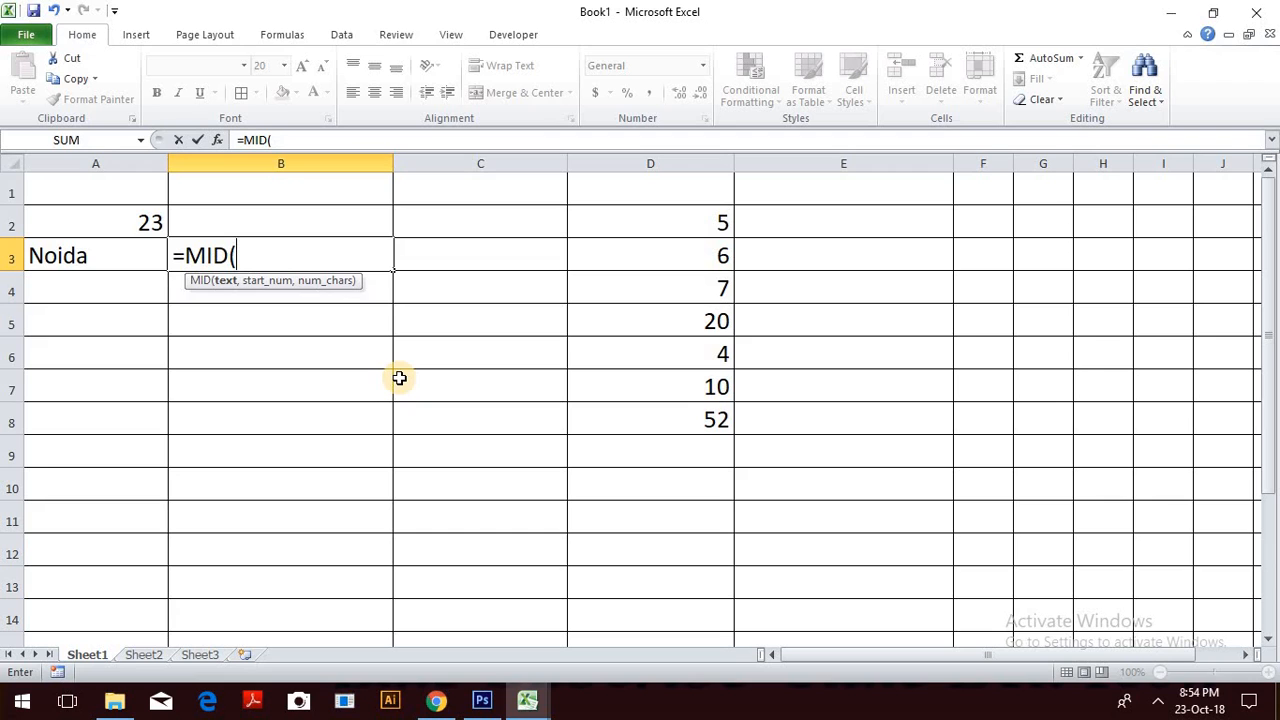
click(73, 259)
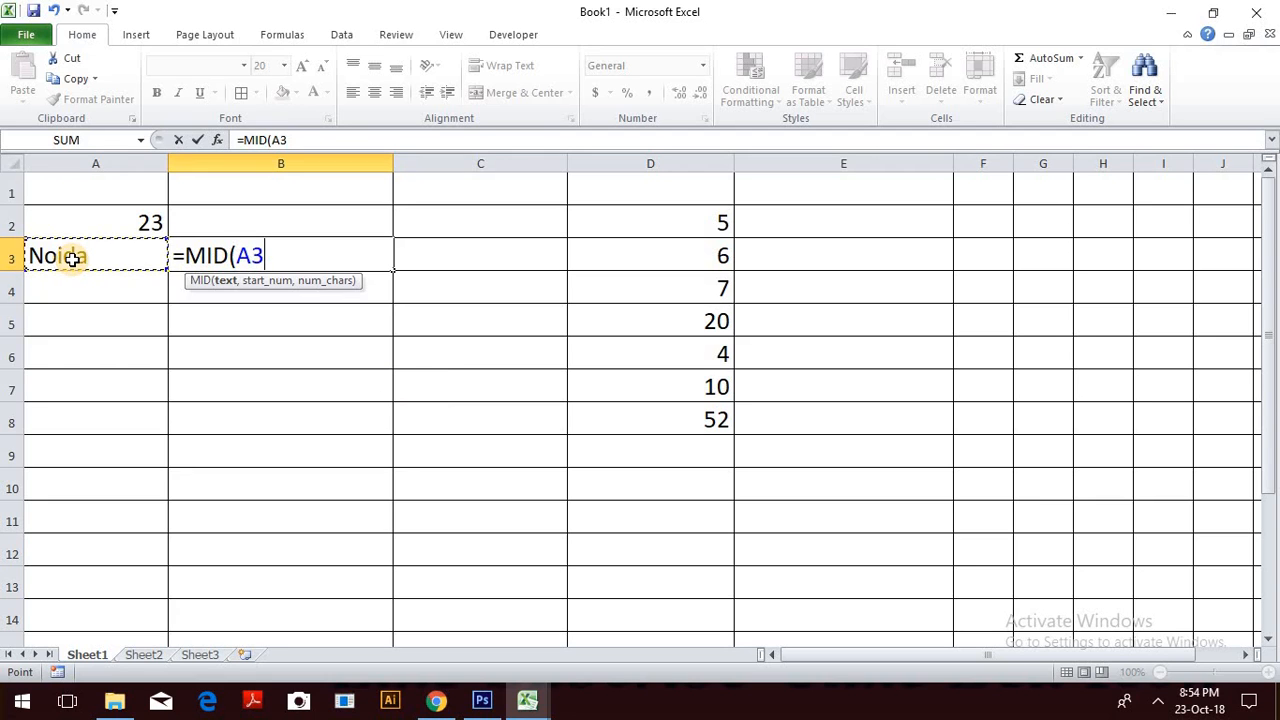
text(,)
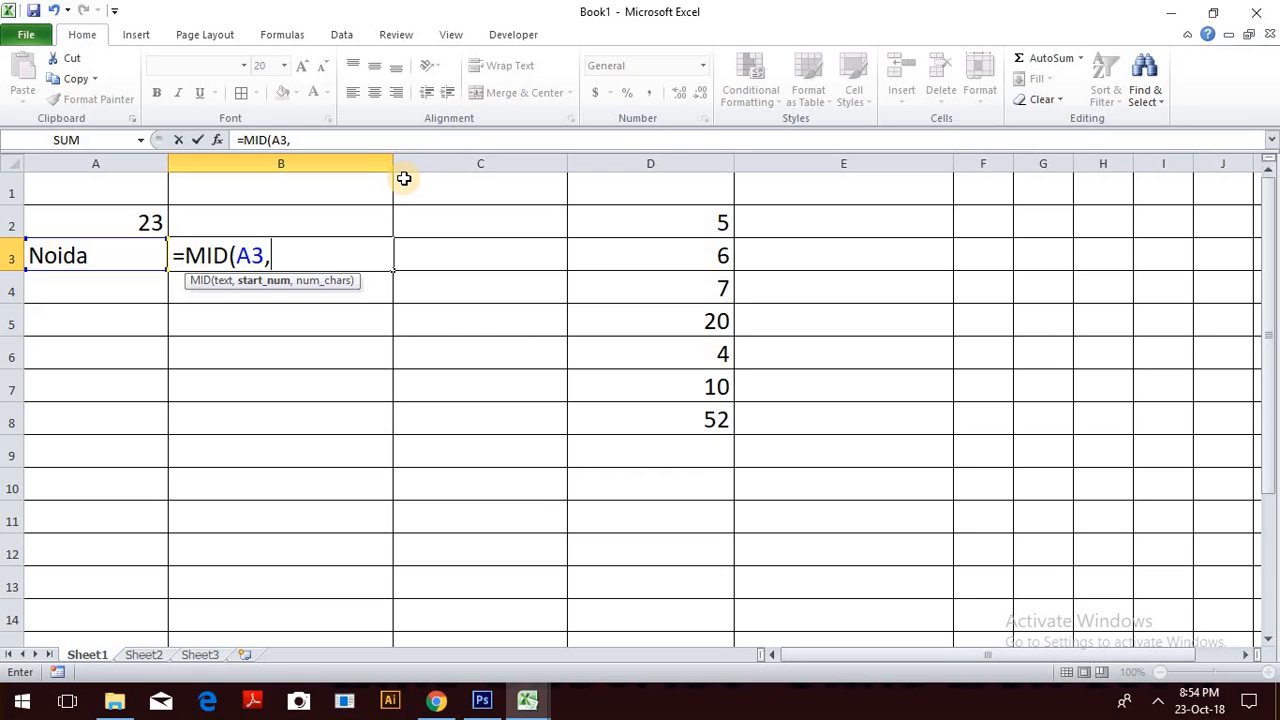
text(2,)
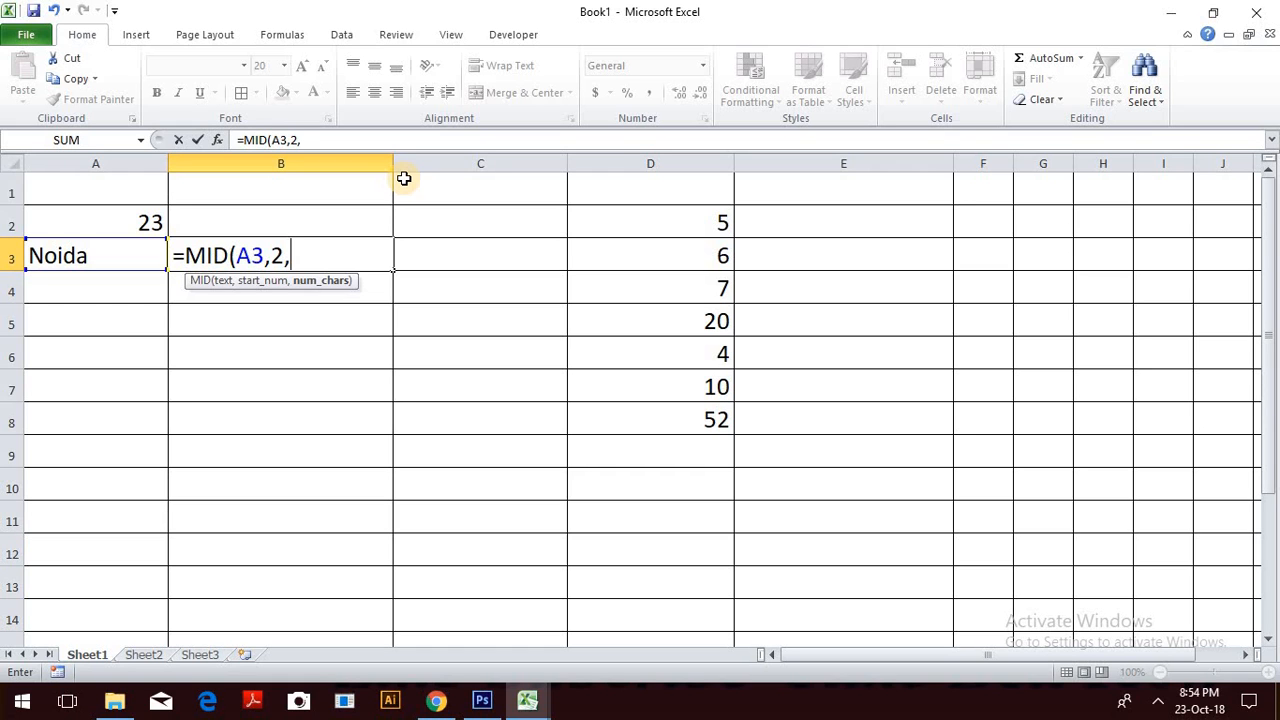
text(3)
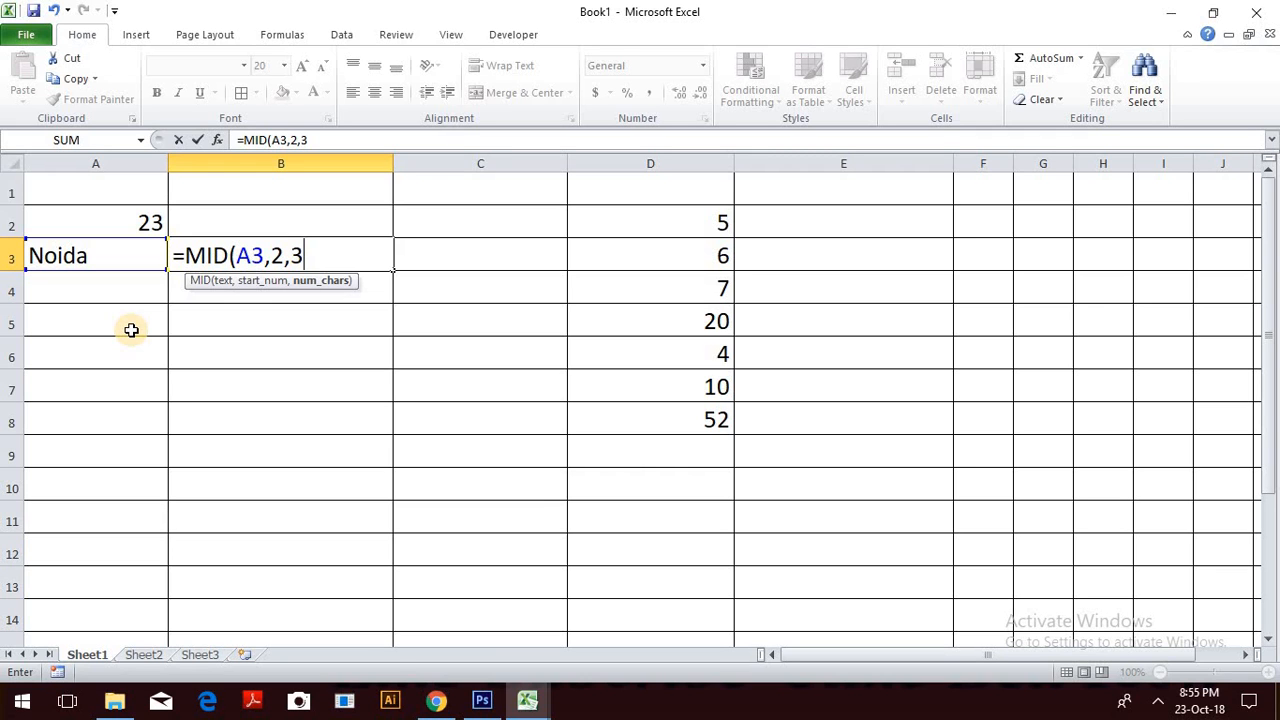
key(Return)
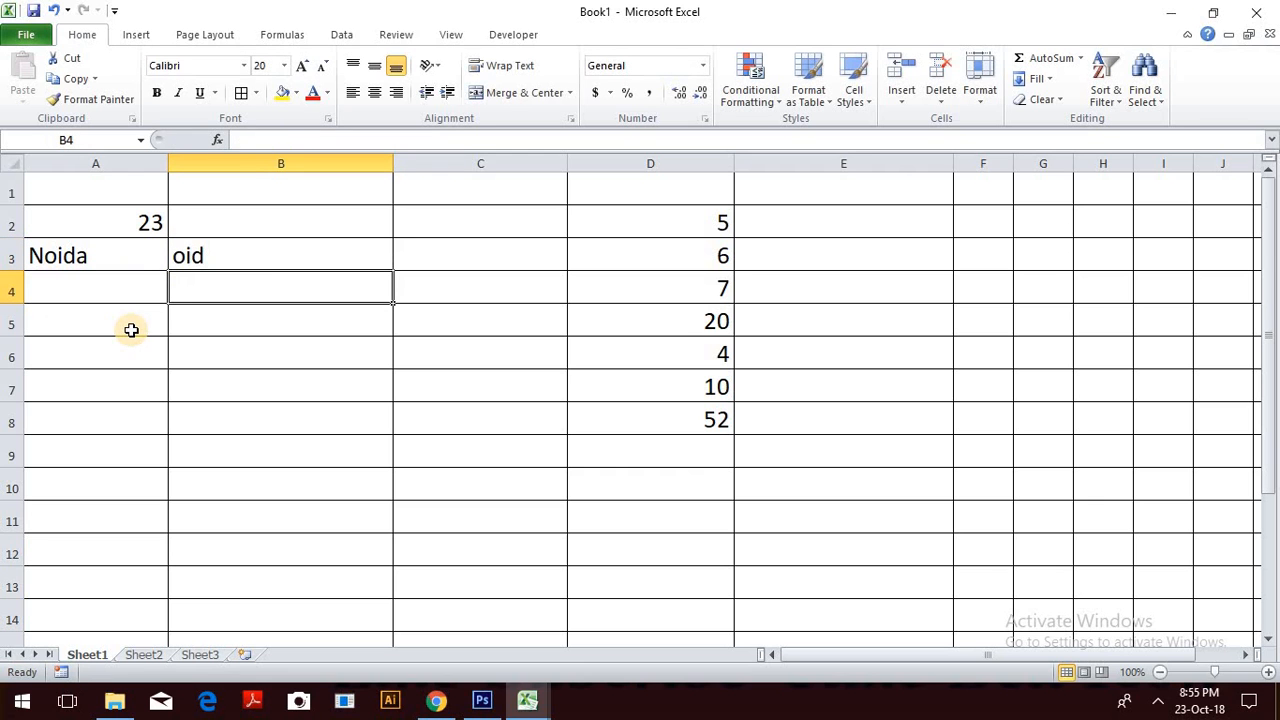
Change the number of characters in cell B3's MID formula to 4.
double_click(197, 255)
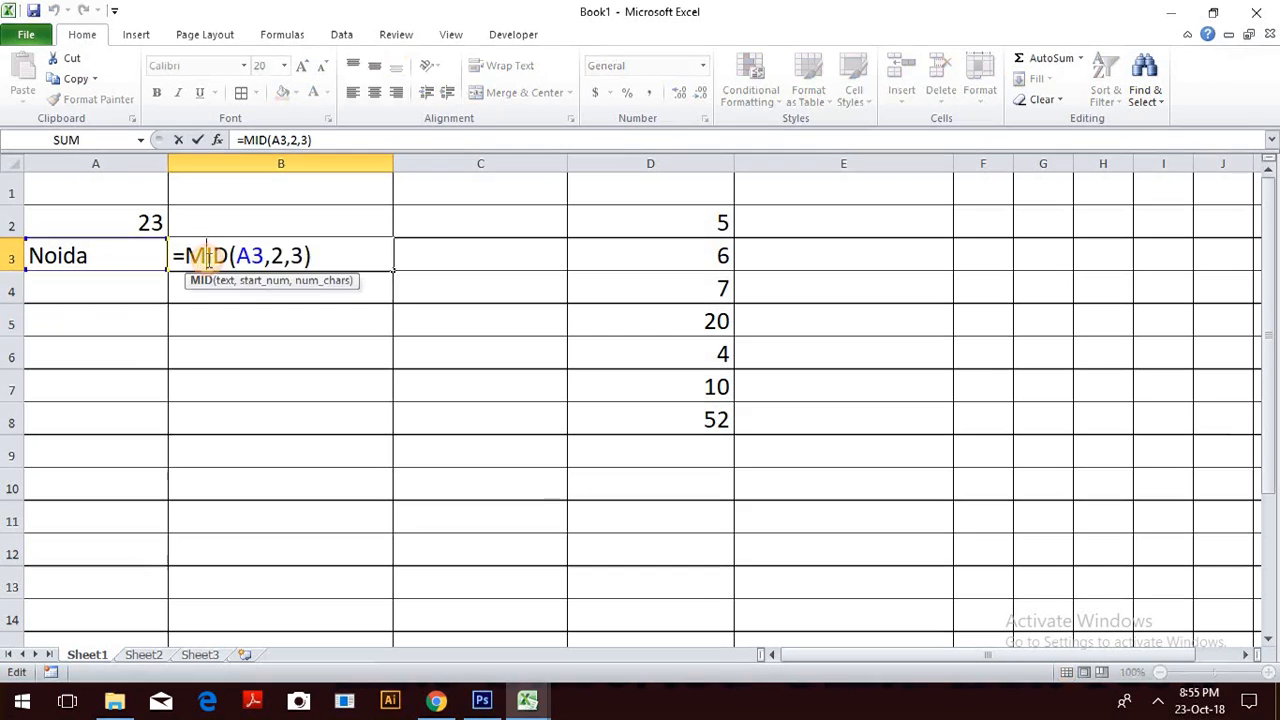
double_click(299, 256)
key(BackSpace)
text(4)
key(Return)
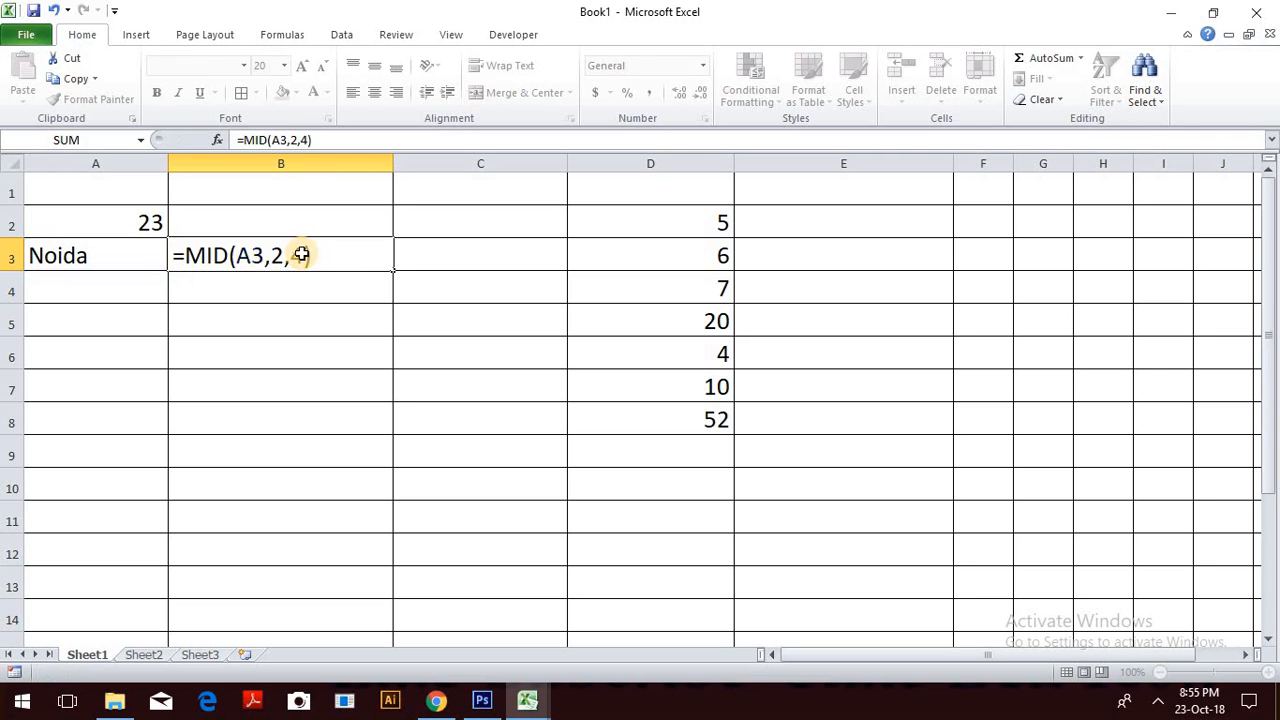
click(204, 256)
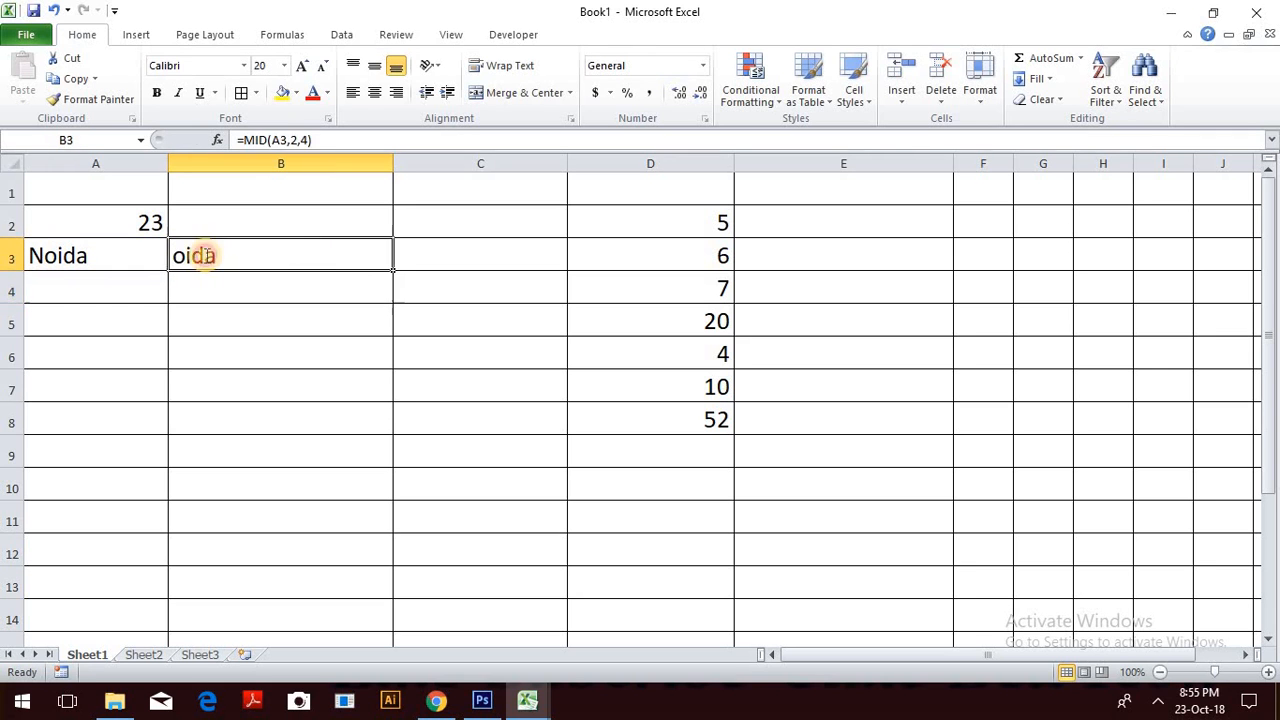
Change the start position in cell B3's MID formula to 1.
double_click(280, 256)
key(BackSpace)
text(1)
key(Return)
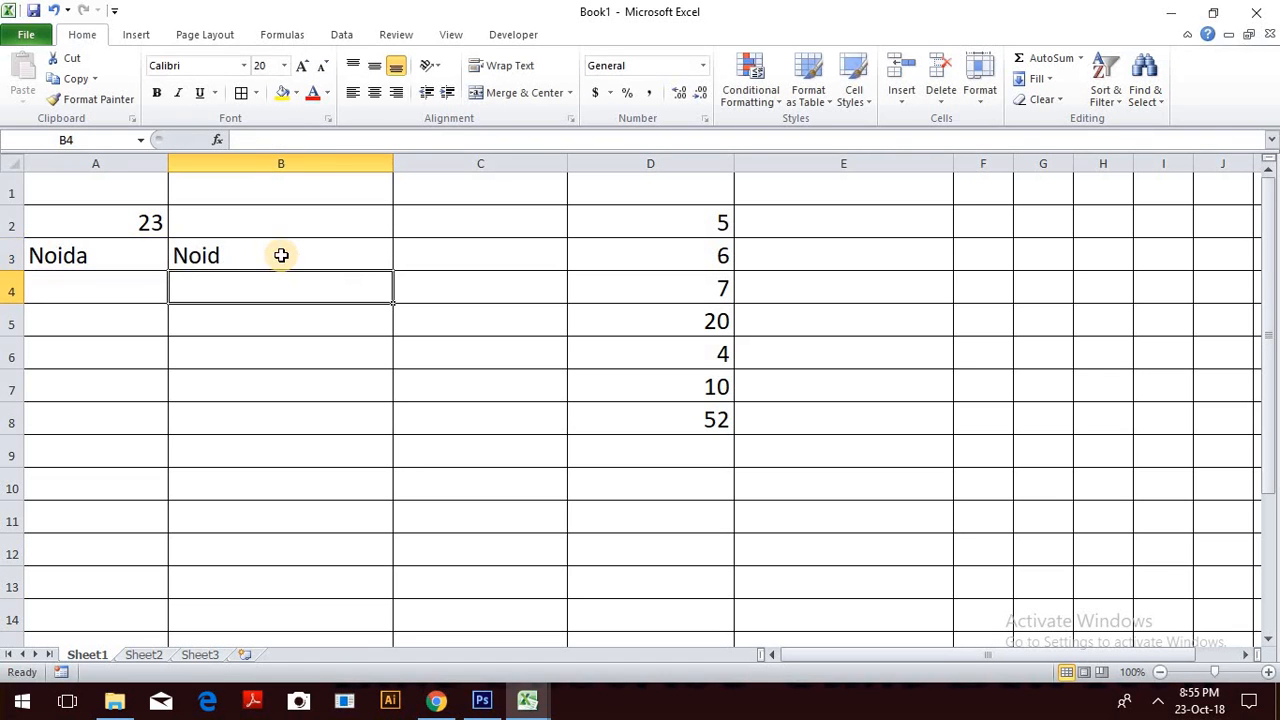
Set the number of characters in cell B3's MID formula to 5.
click(280, 256)
double_click(278, 256)
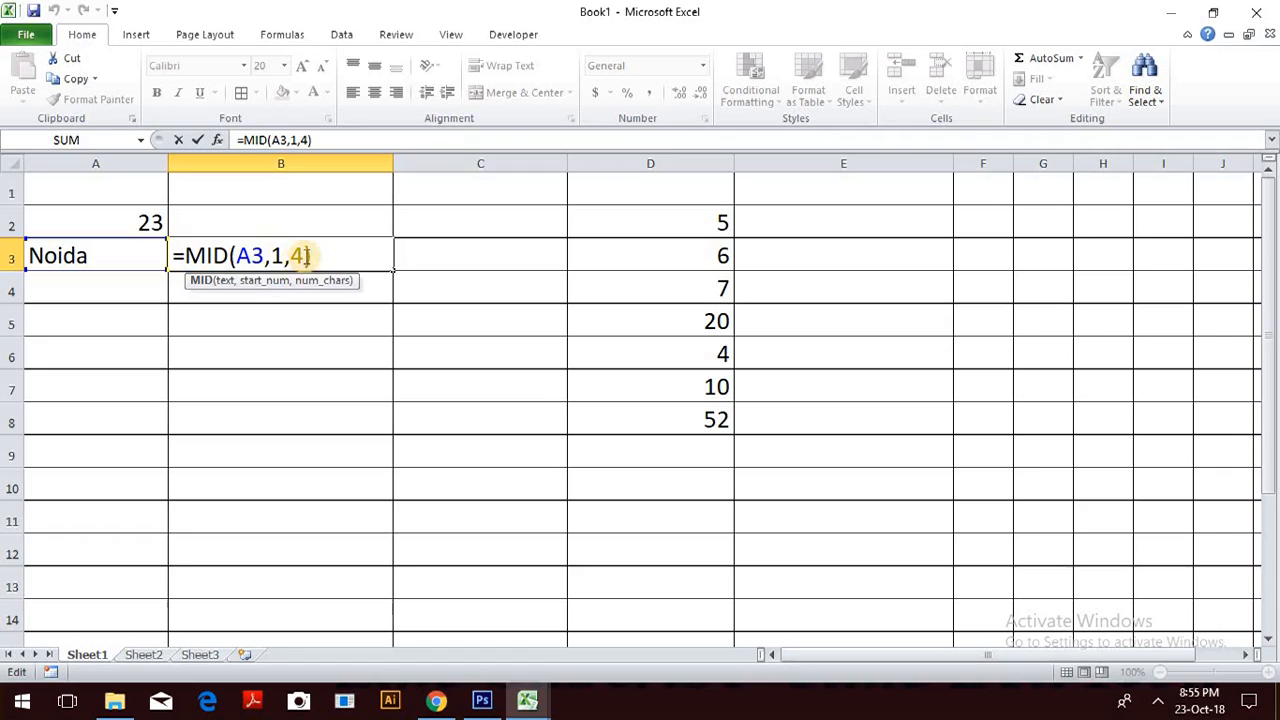
click(302, 256)
key(BackSpace)
text(5)
key(Return)
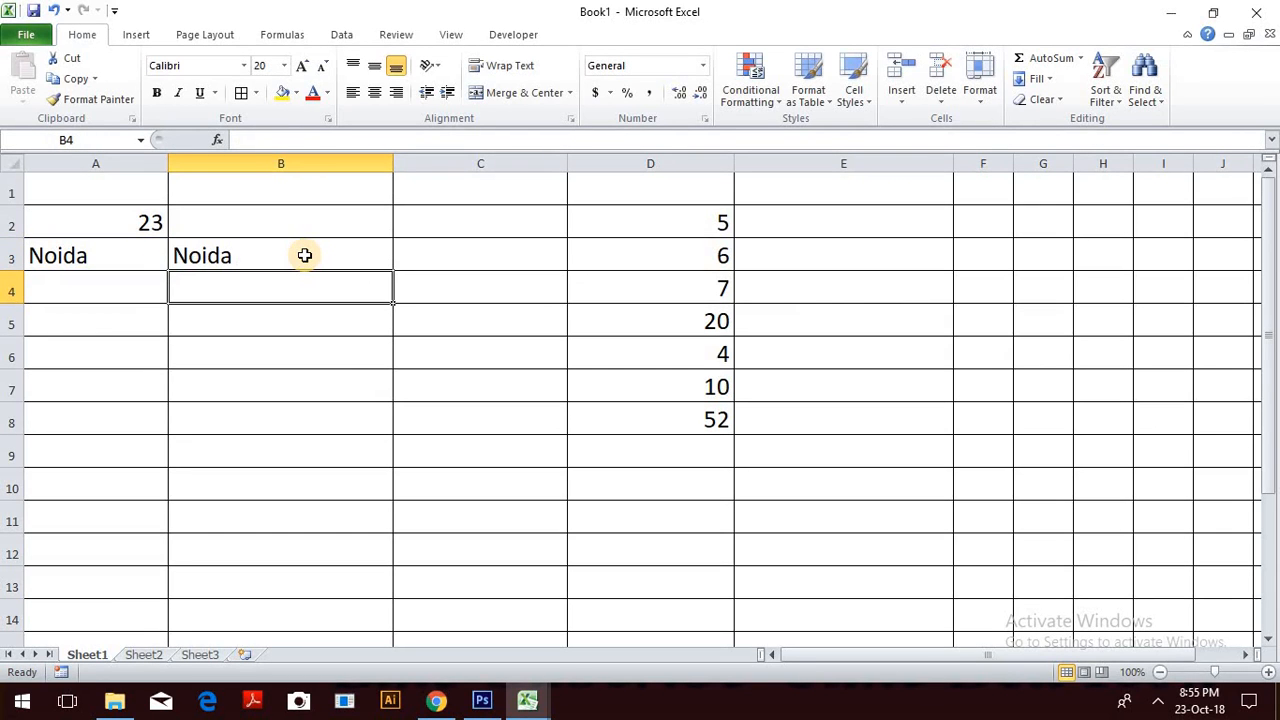
Begin a MID formula in cell B2 with cell A2 as its text argument.
key(Up)
key(Up)
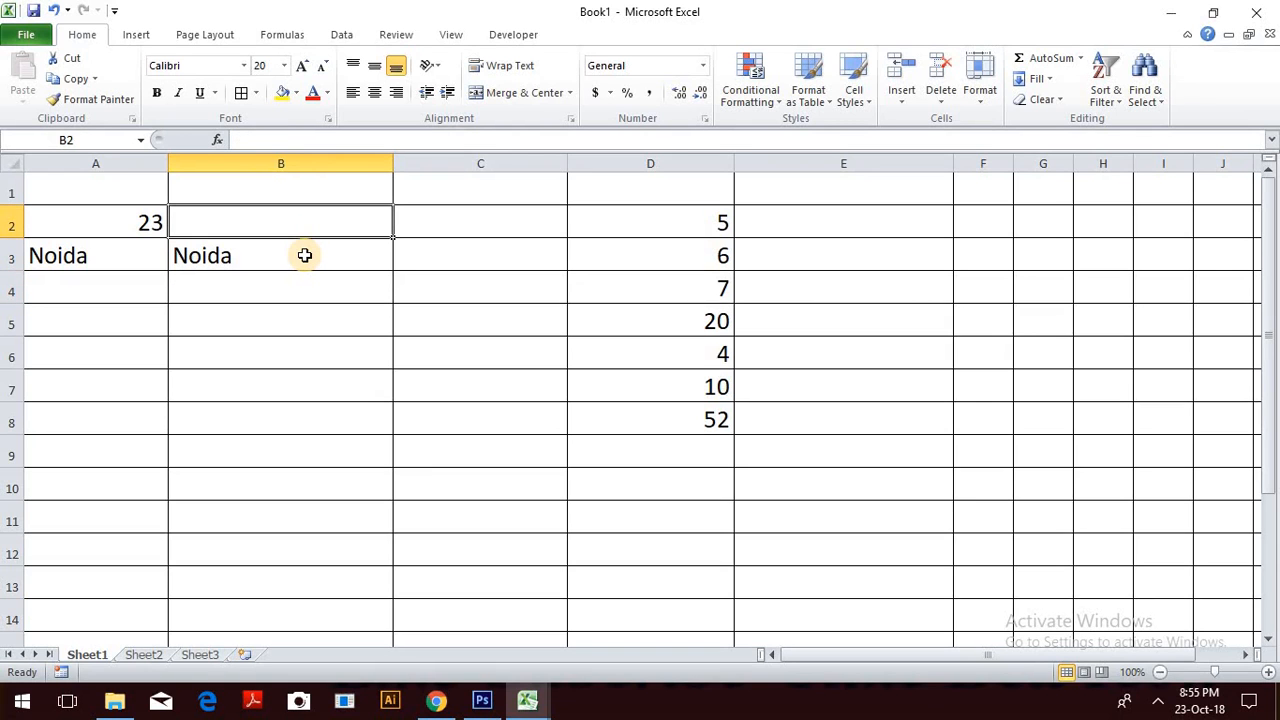
text(=)
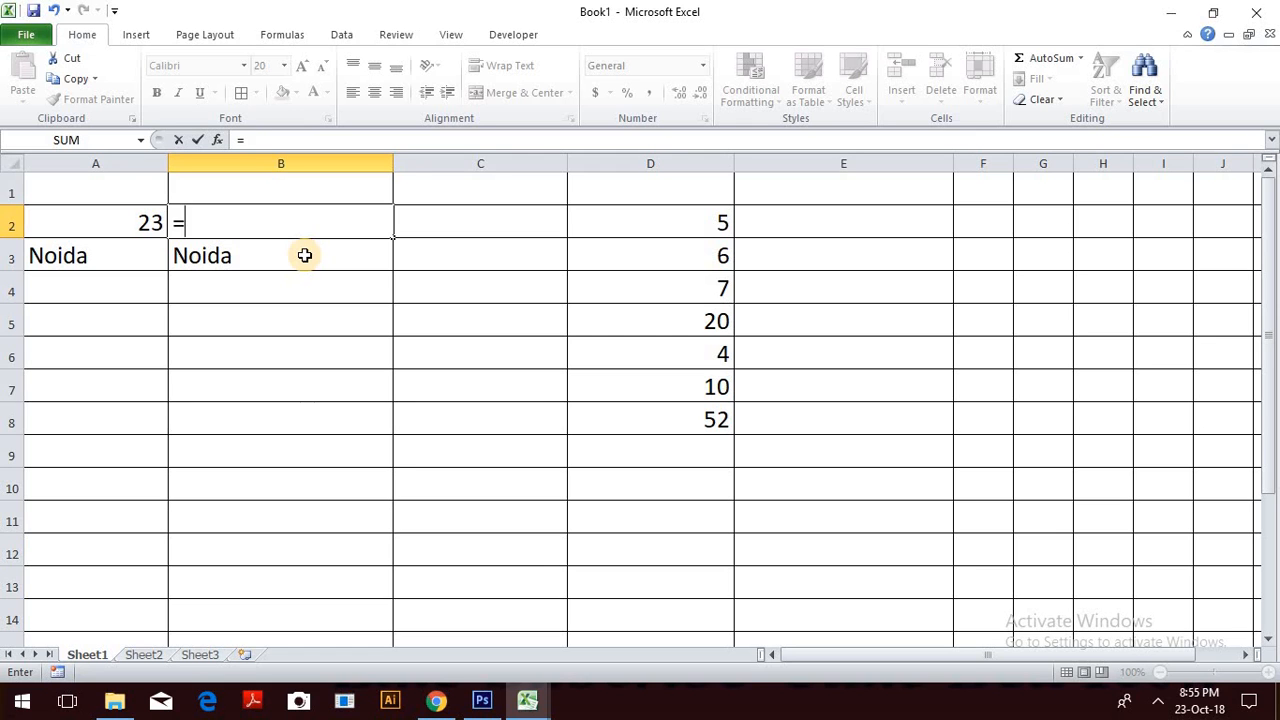
text(m)
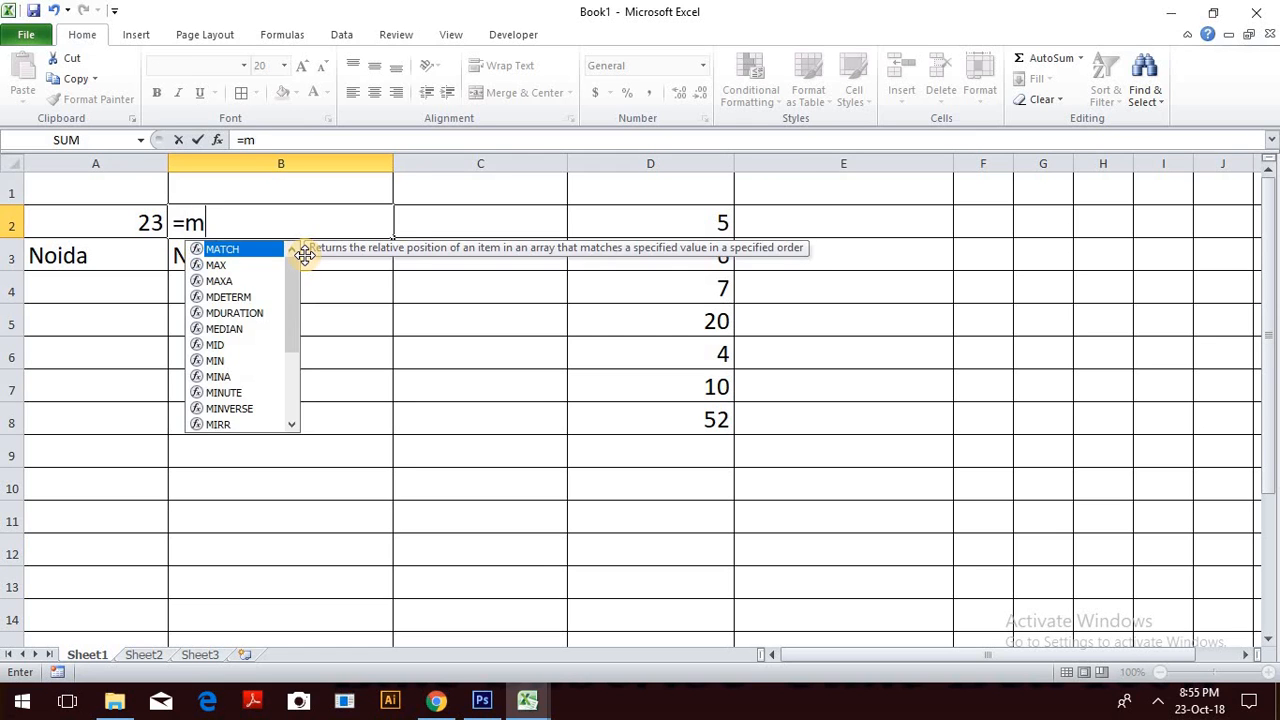
text(id)
key(Tab)
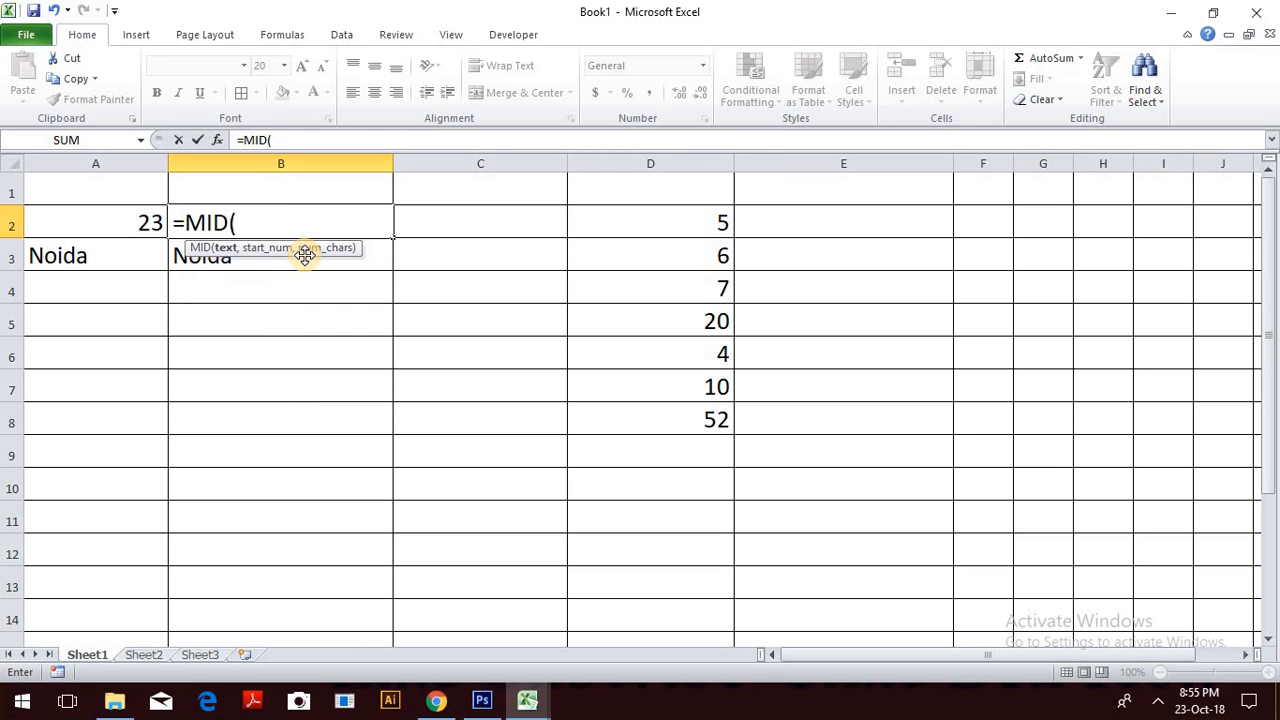
key(Left)
Add ROW(INDIRECT(1&":"&LEN(A2))) as the start number of the MID formula in cell B2.
text(,row)
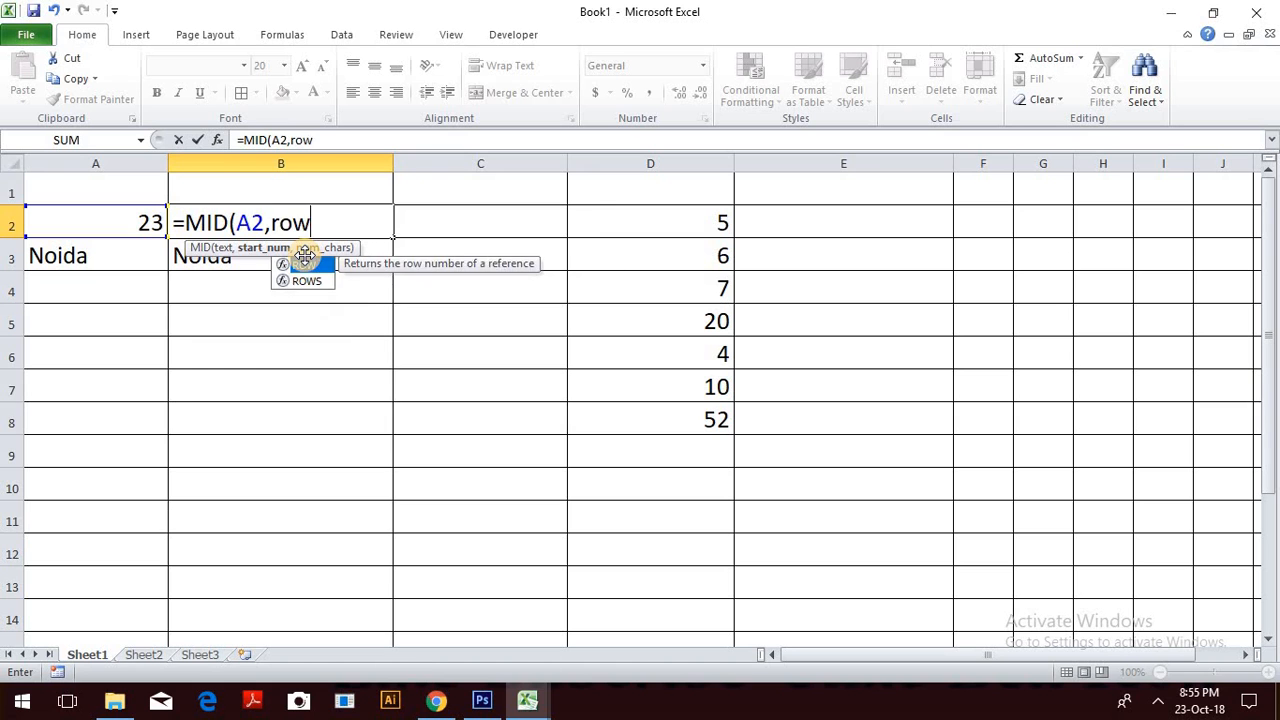
key(Tab)
text(in)
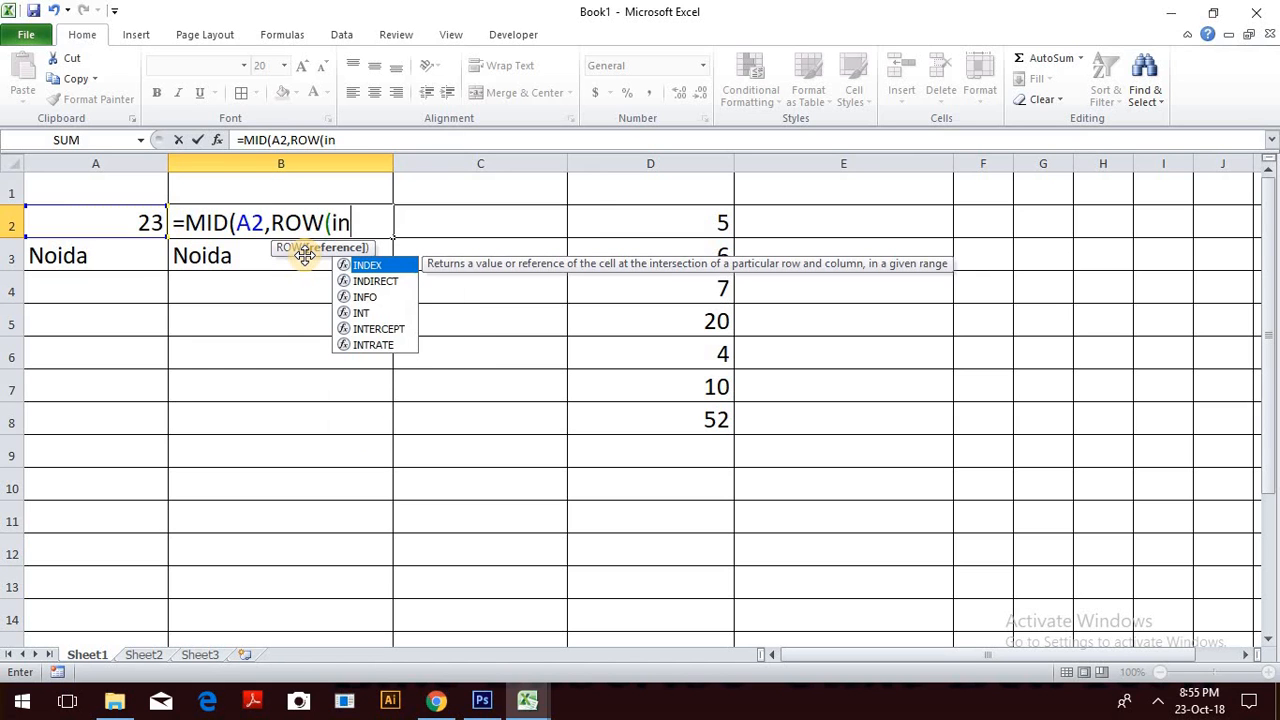
key(Down)
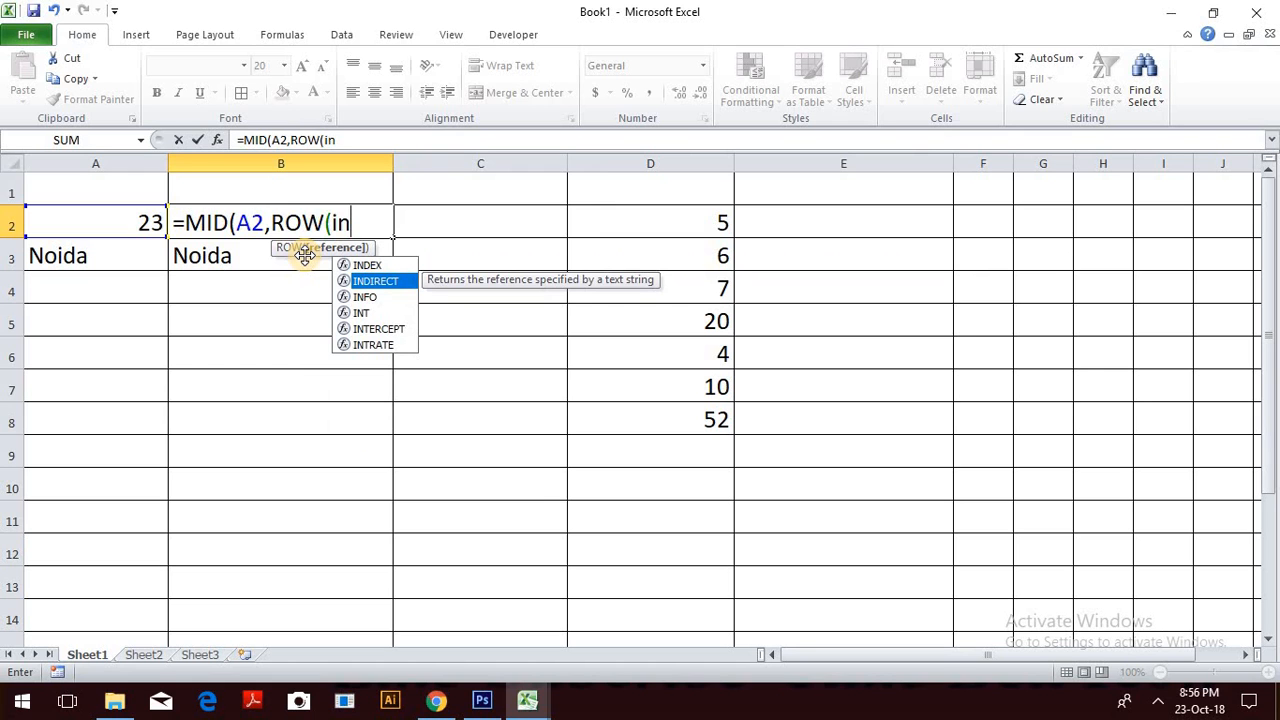
key(Tab)
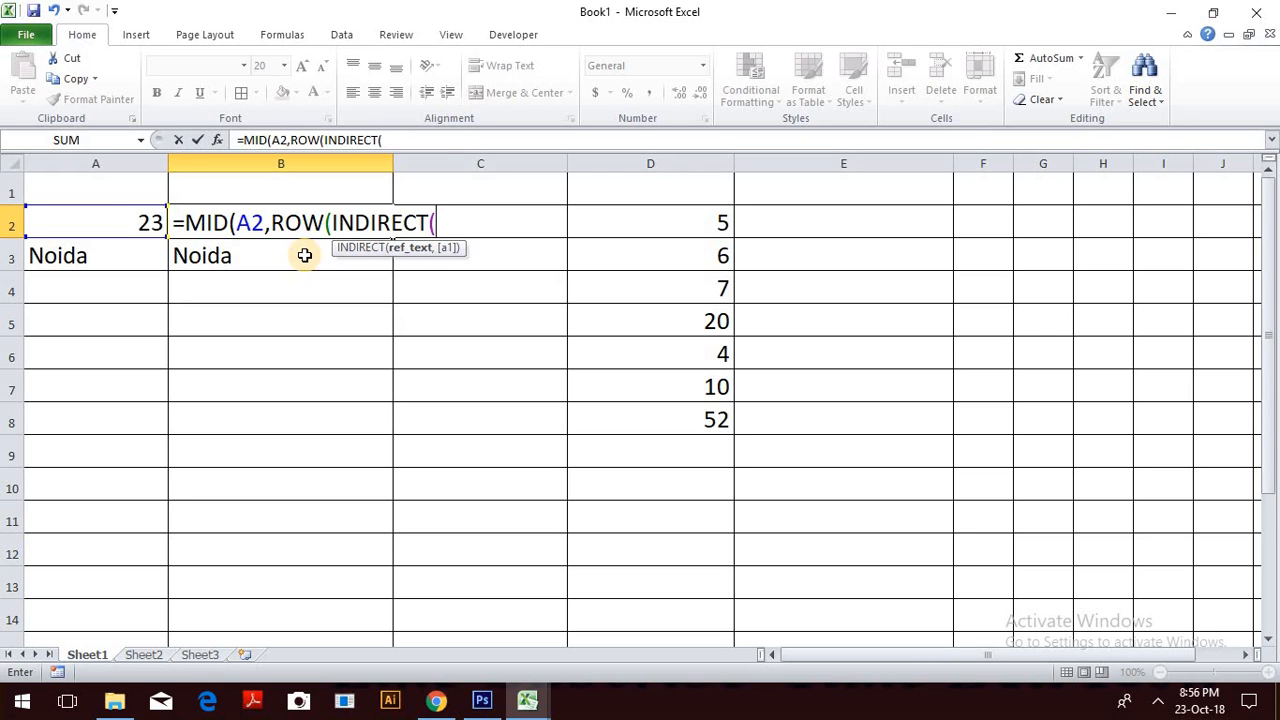
text(1&":"&)
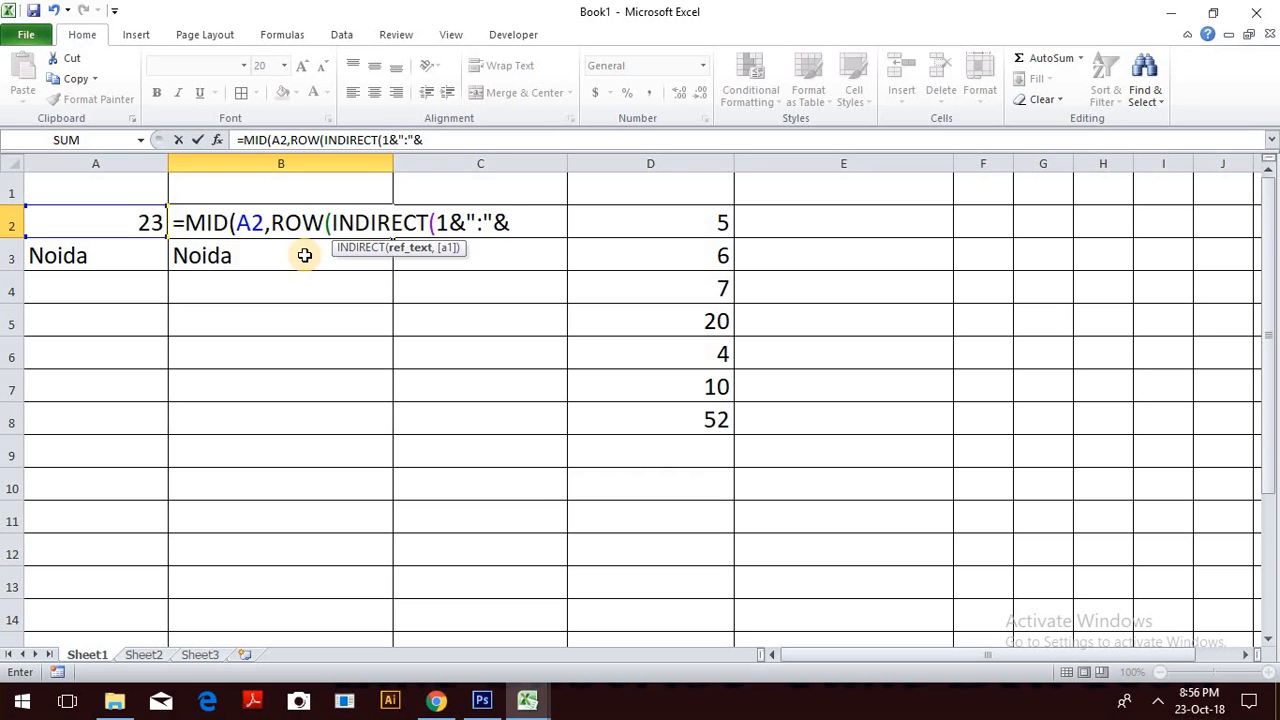
text(le)
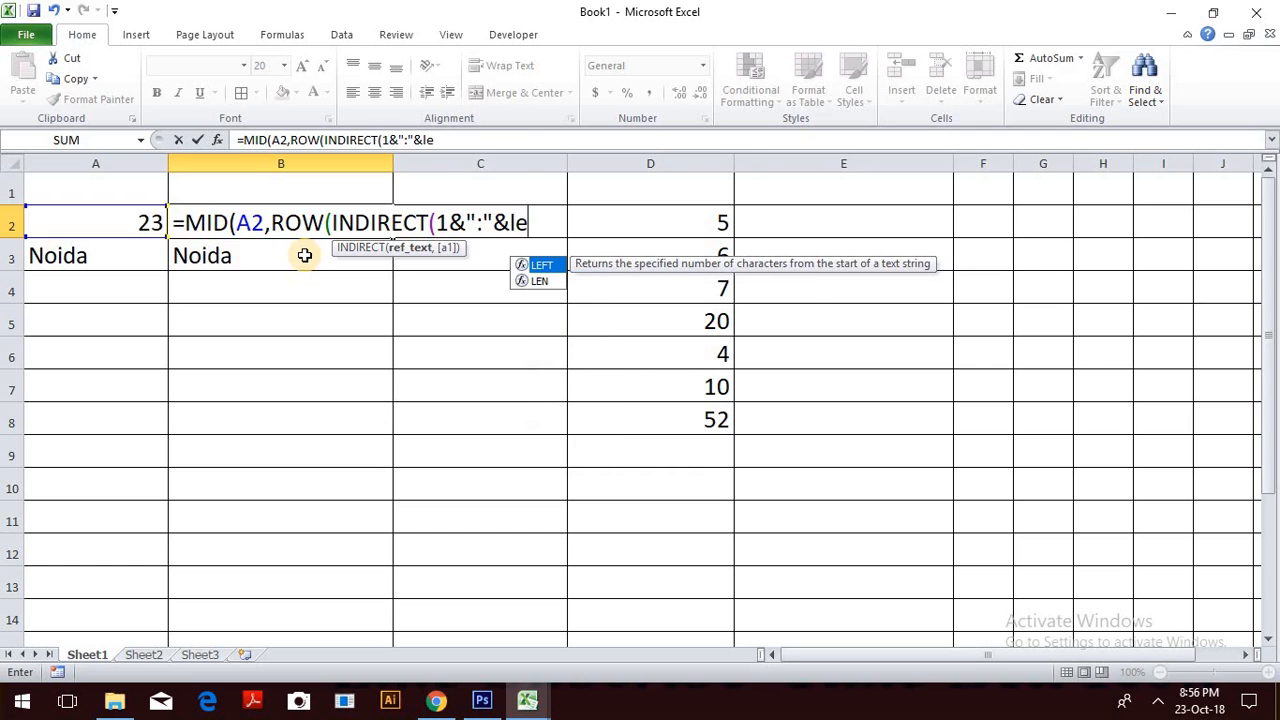
key(Down)
key(Tab)
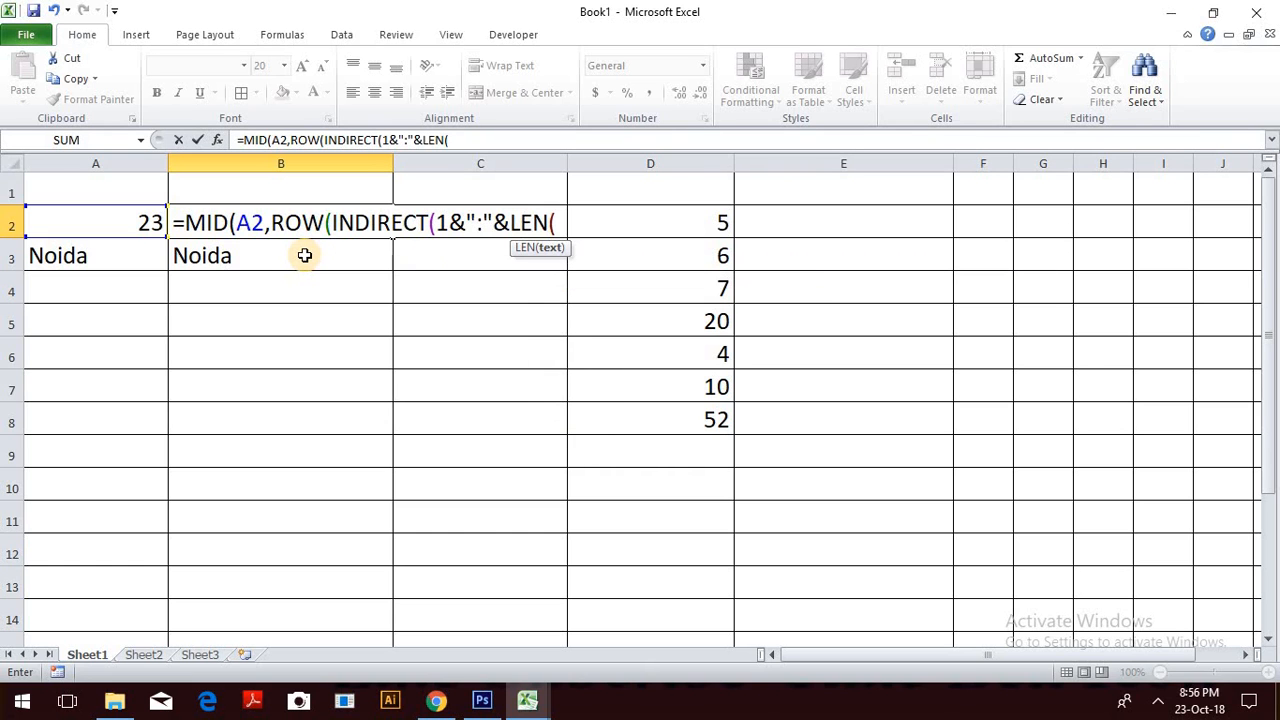
click(127, 222)
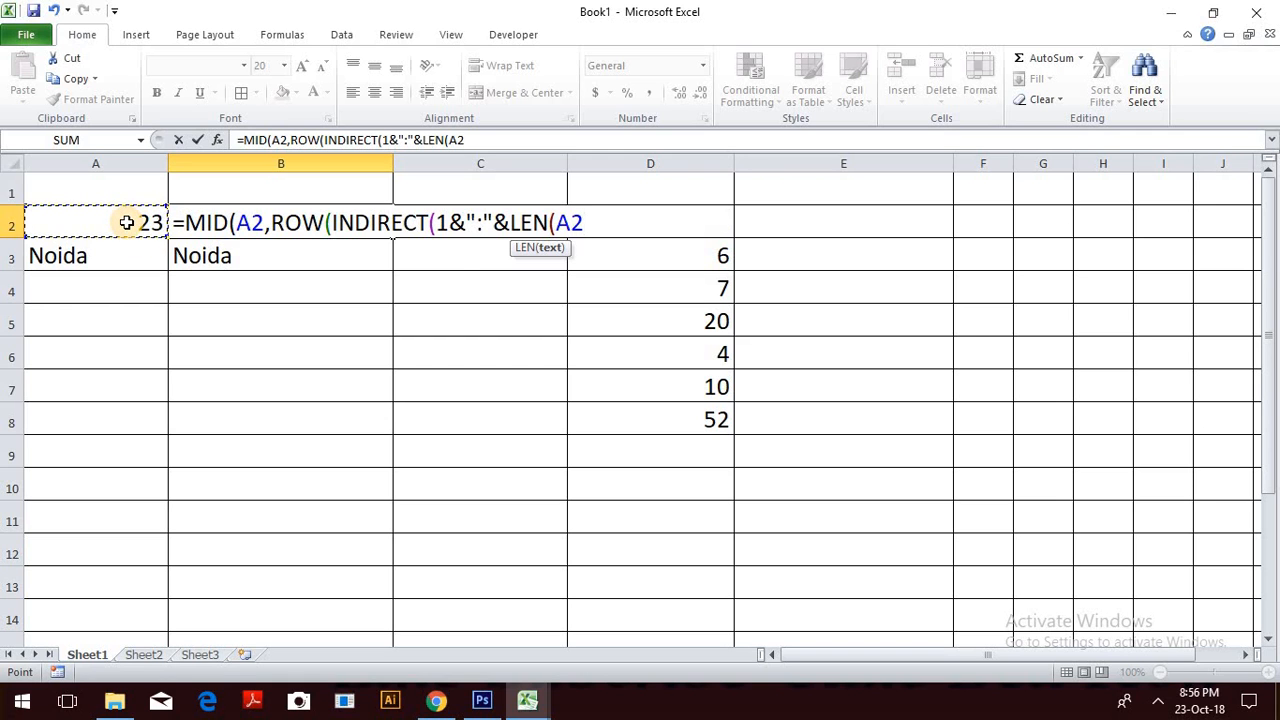
text()))
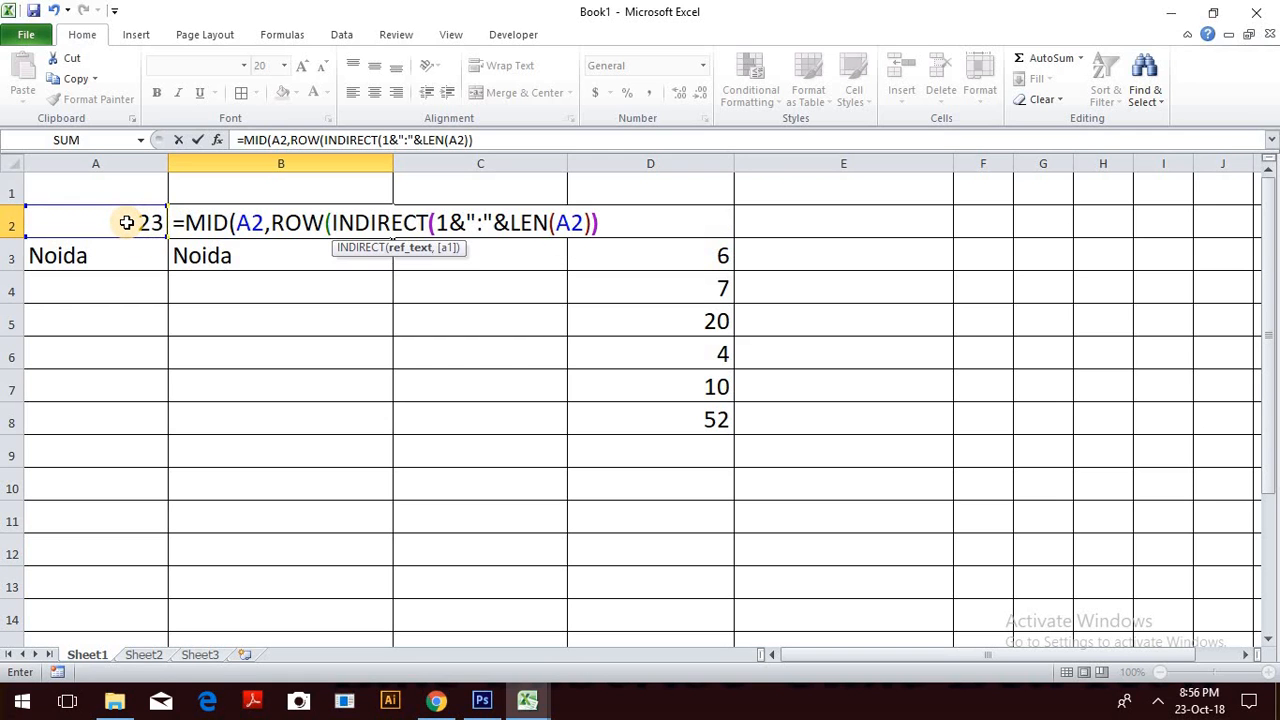
text())
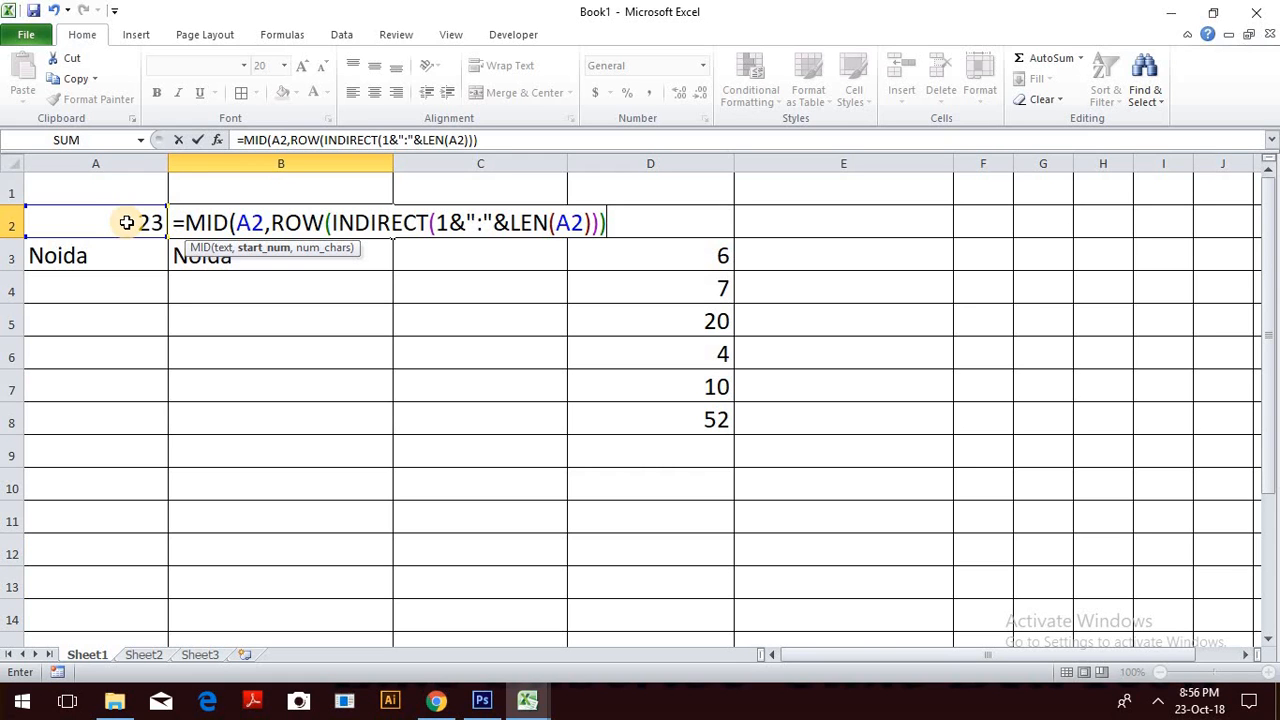
Complete cell B2's MID formula with 1 as the number of characters and enter it.
text(,1)
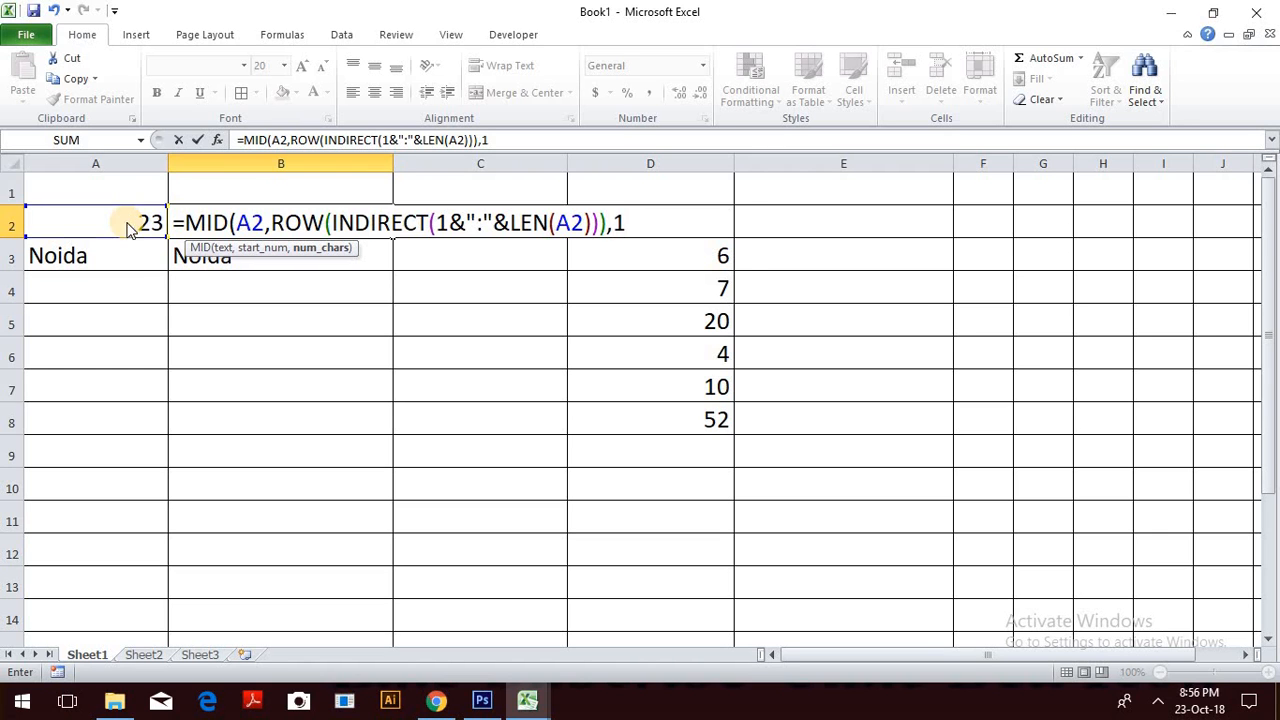
text())
key(ctrl+shift+Return)
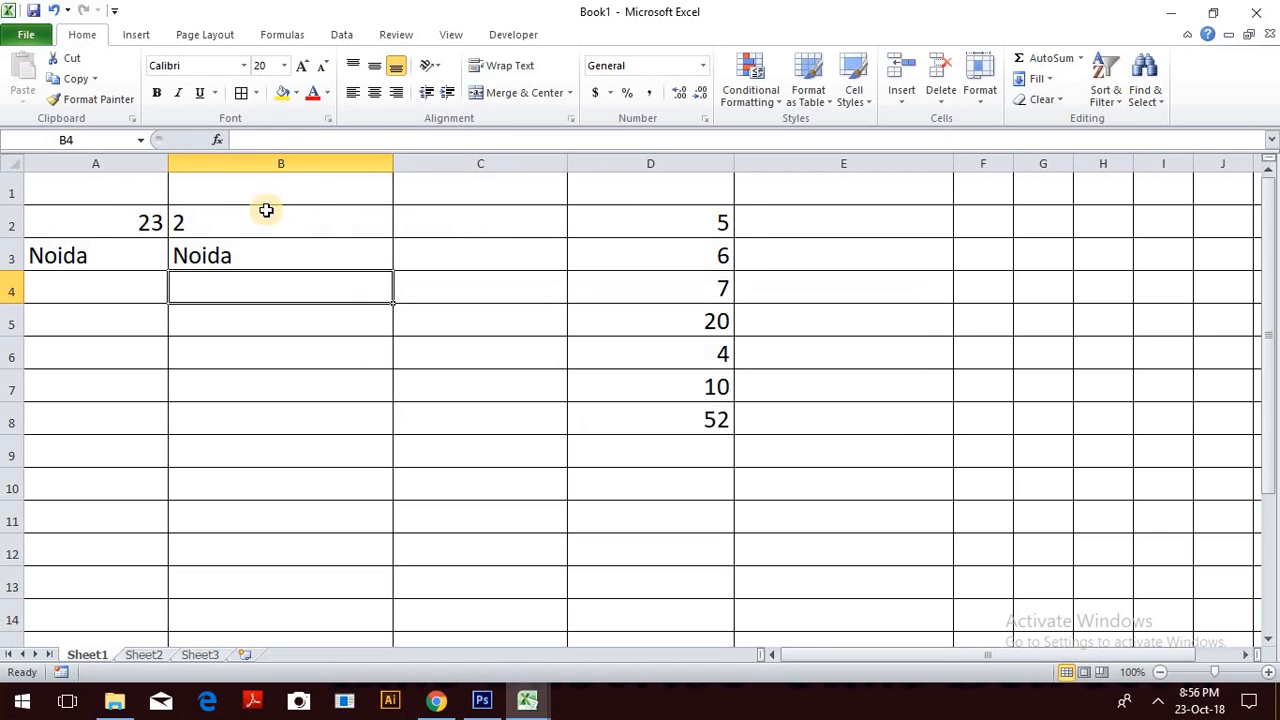
Wrap cell B2's MID formula in SUM with a double negative, =SUM(--(MID(...))), and enter it as an array formula.
double_click(229, 220)
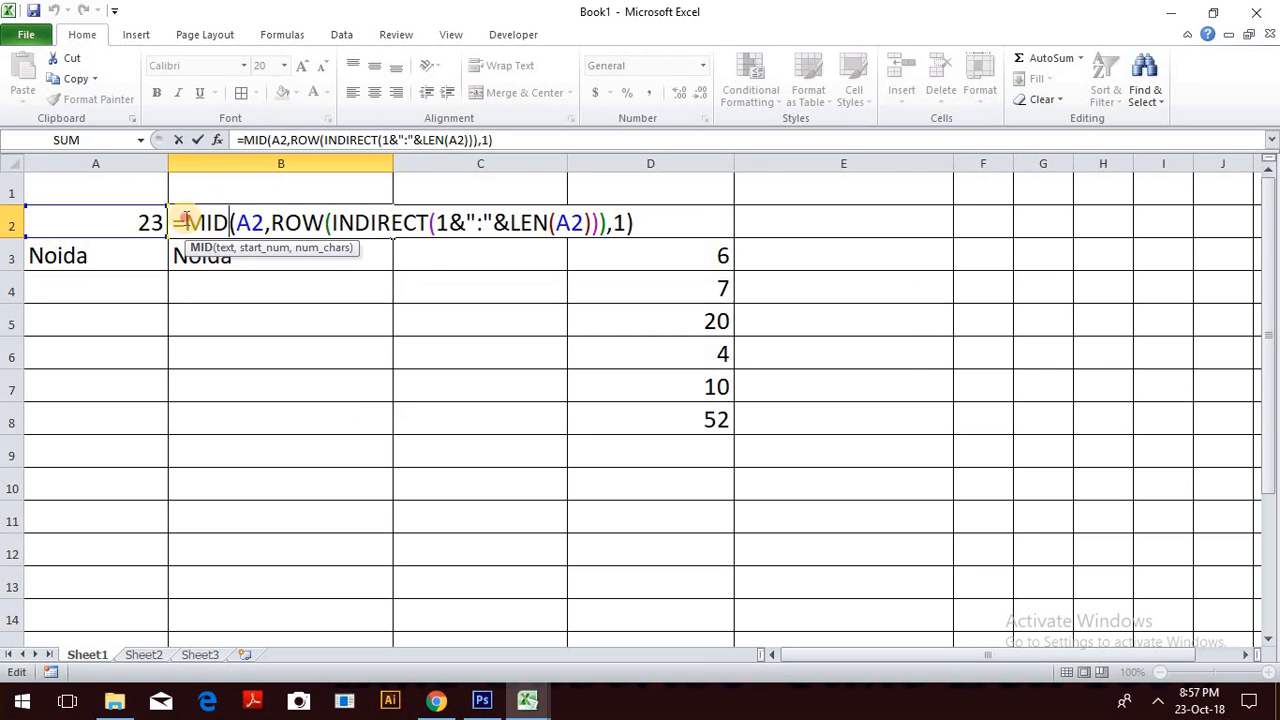
click(186, 218)
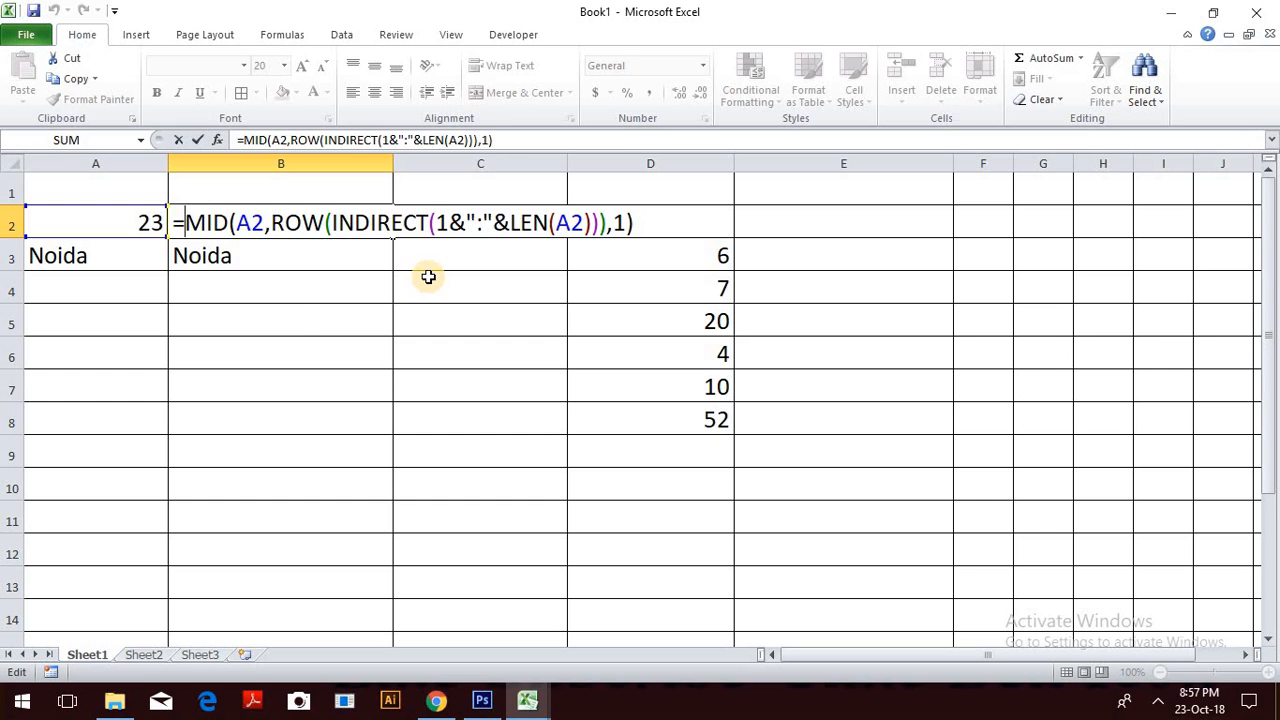
text(su)
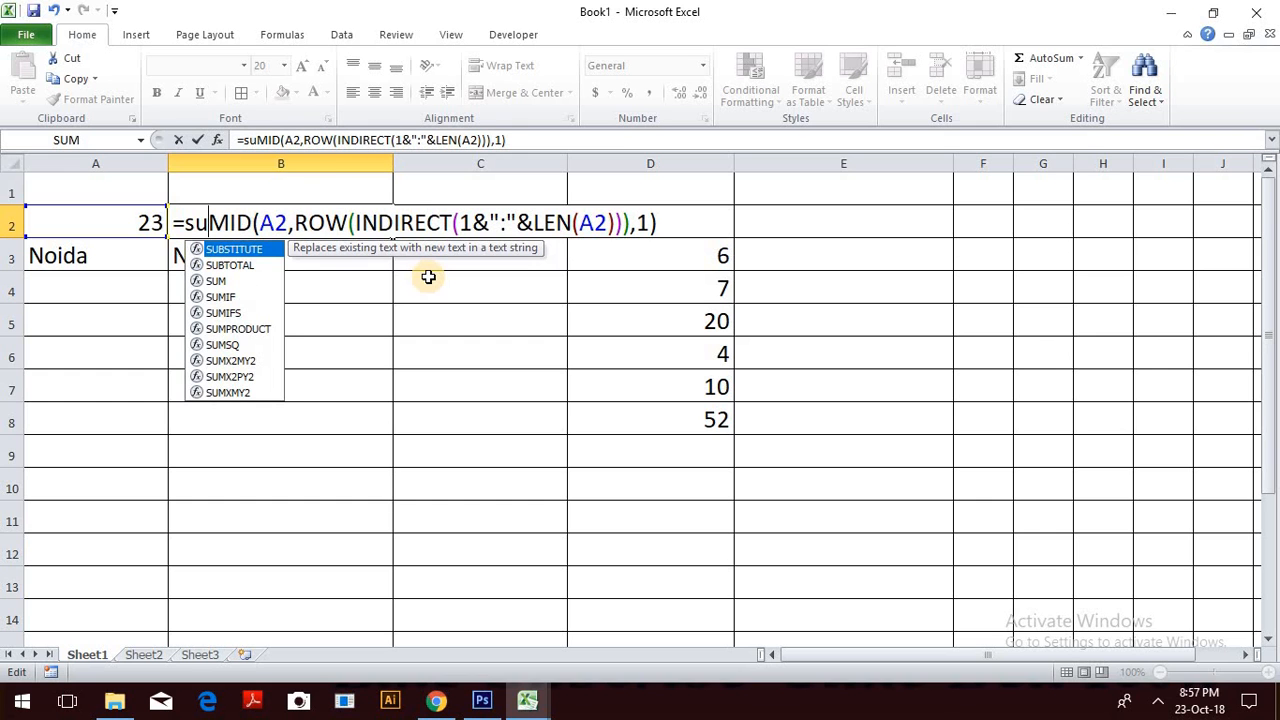
text(m)
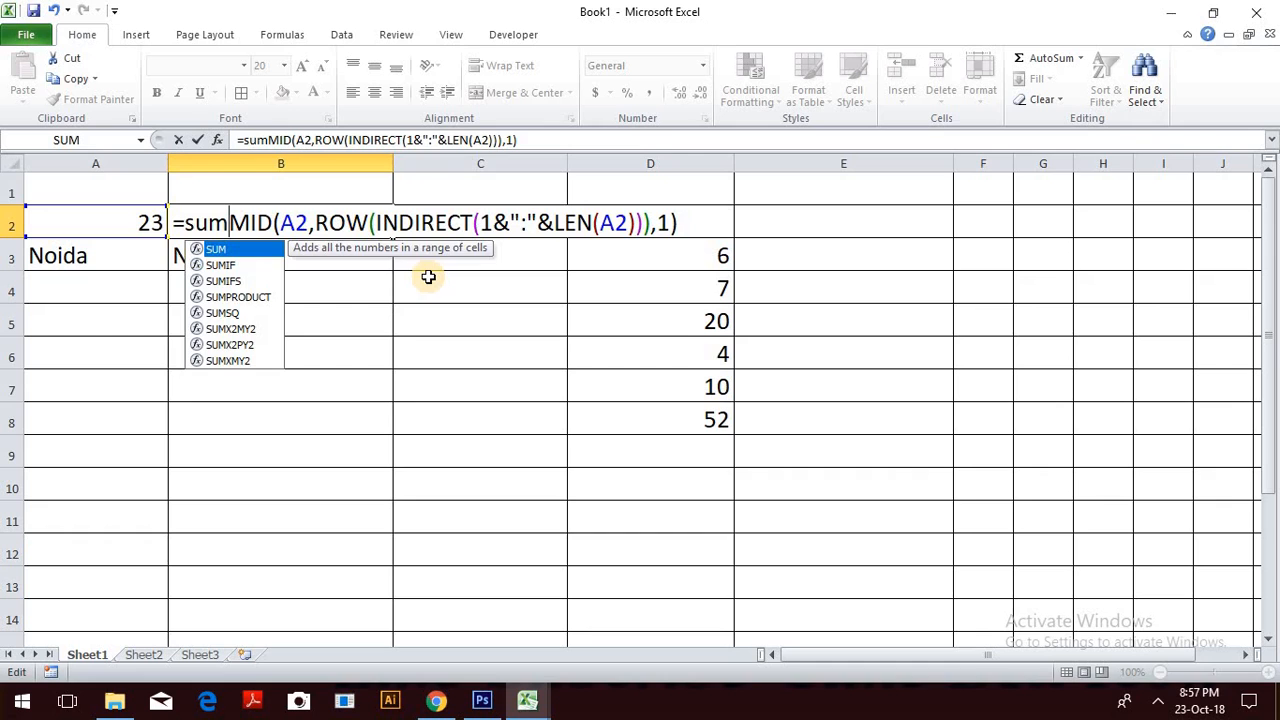
key(Tab)
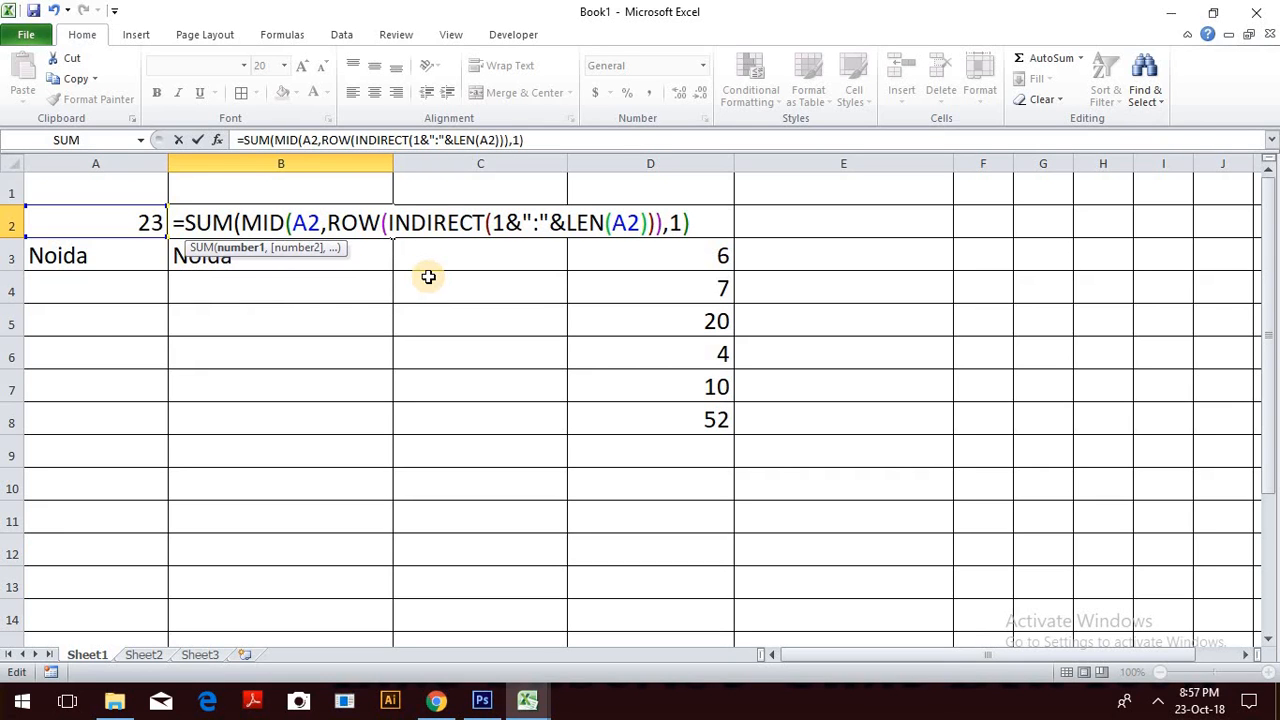
text(--)
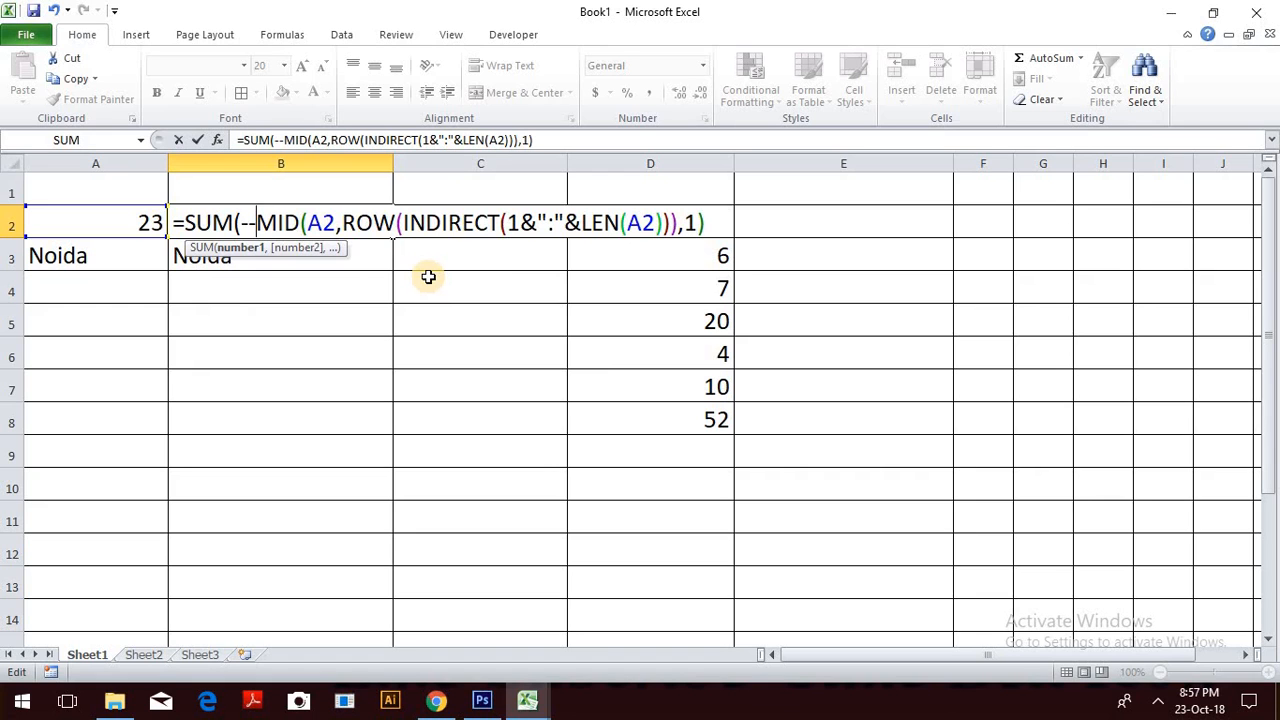
text(()
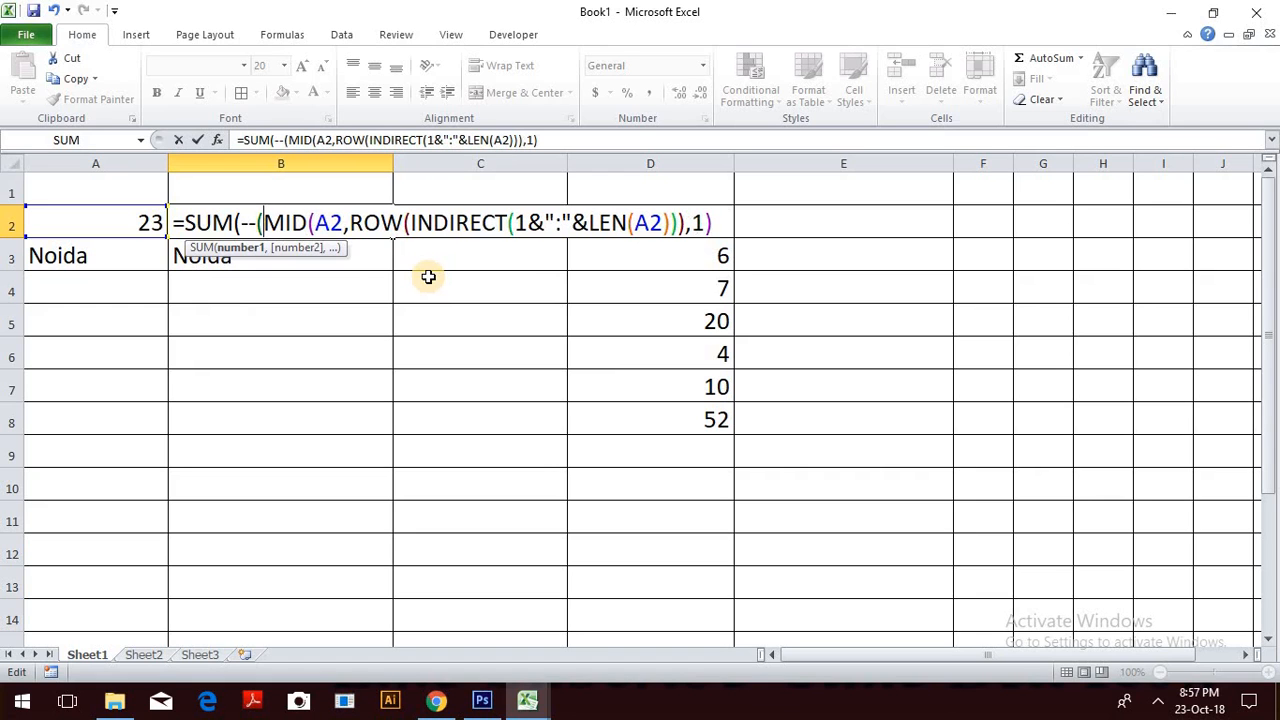
key(Return)
key(Return)
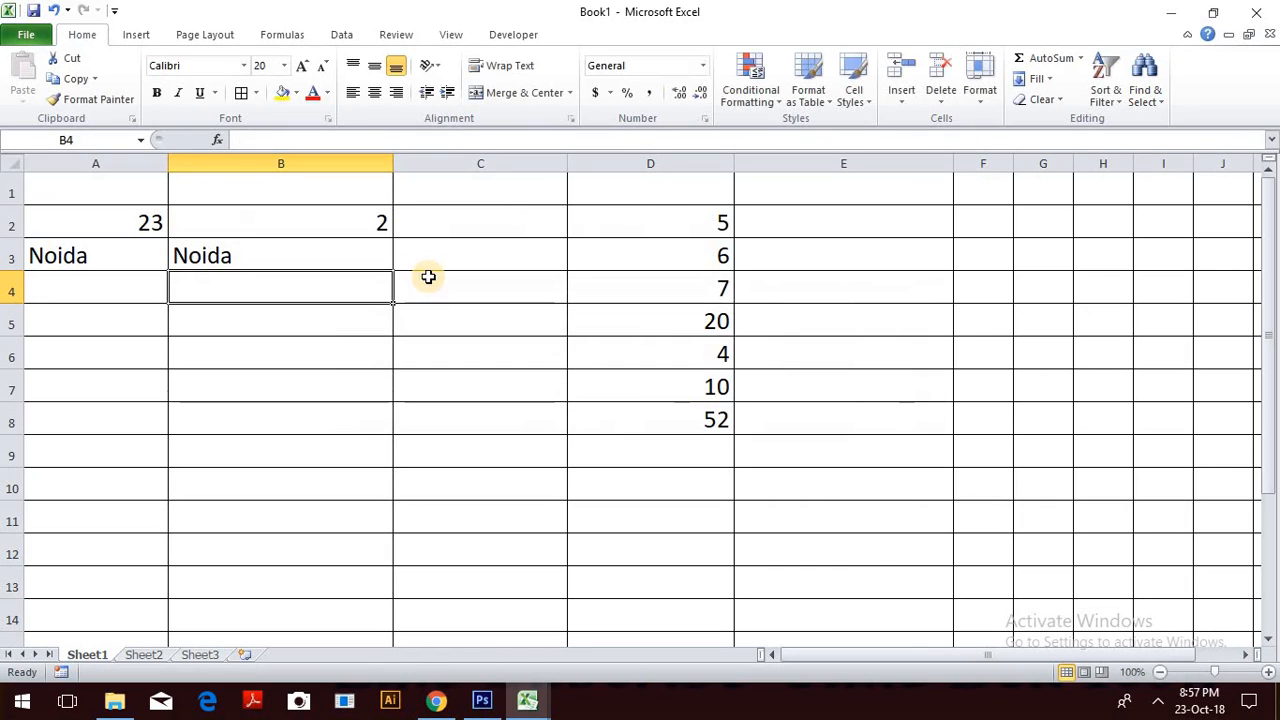
double_click(364, 219)
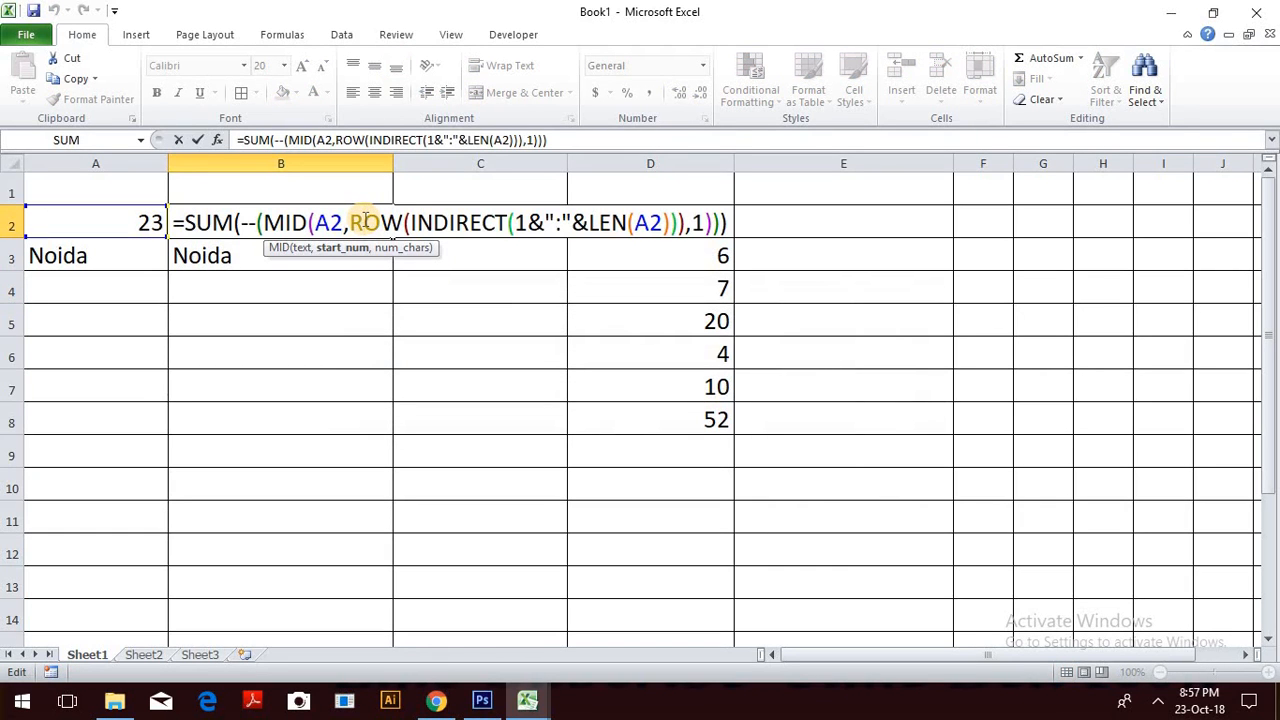
key(ctrl+shift+Return)
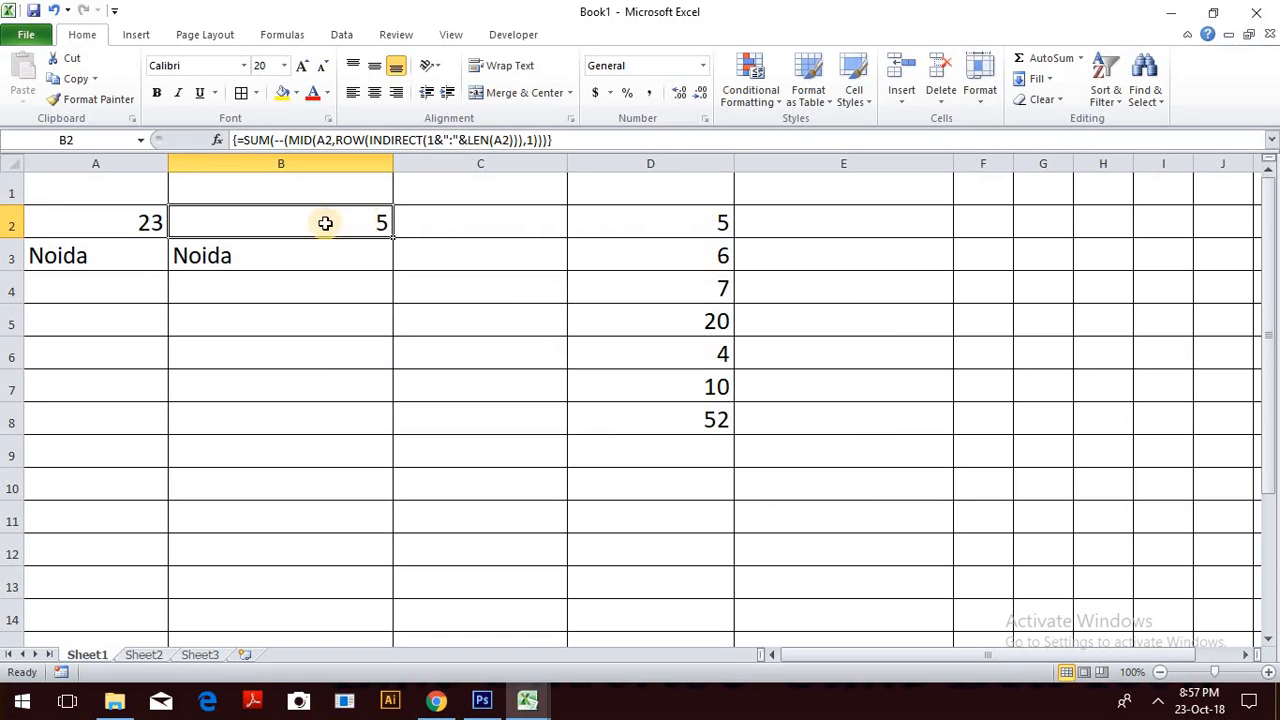
Set cell A2 to 56 to test the digit-sum formula in cell B2.
click(103, 230)
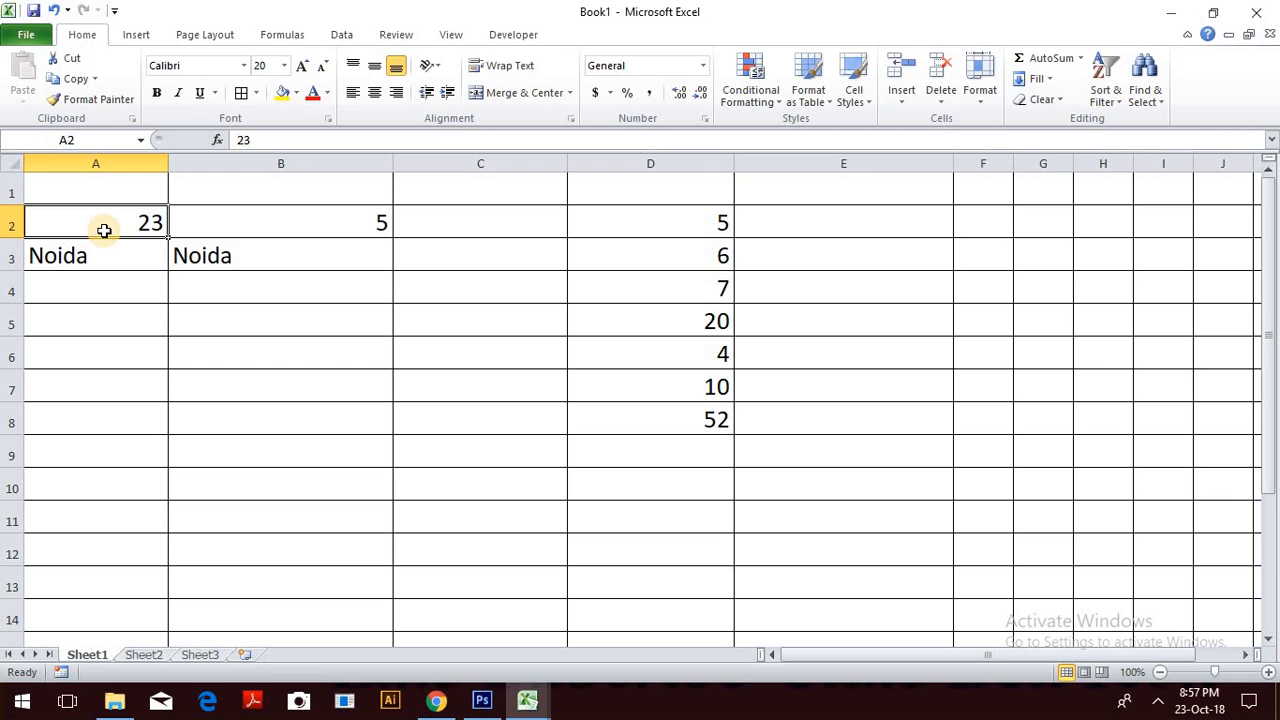
text(56)
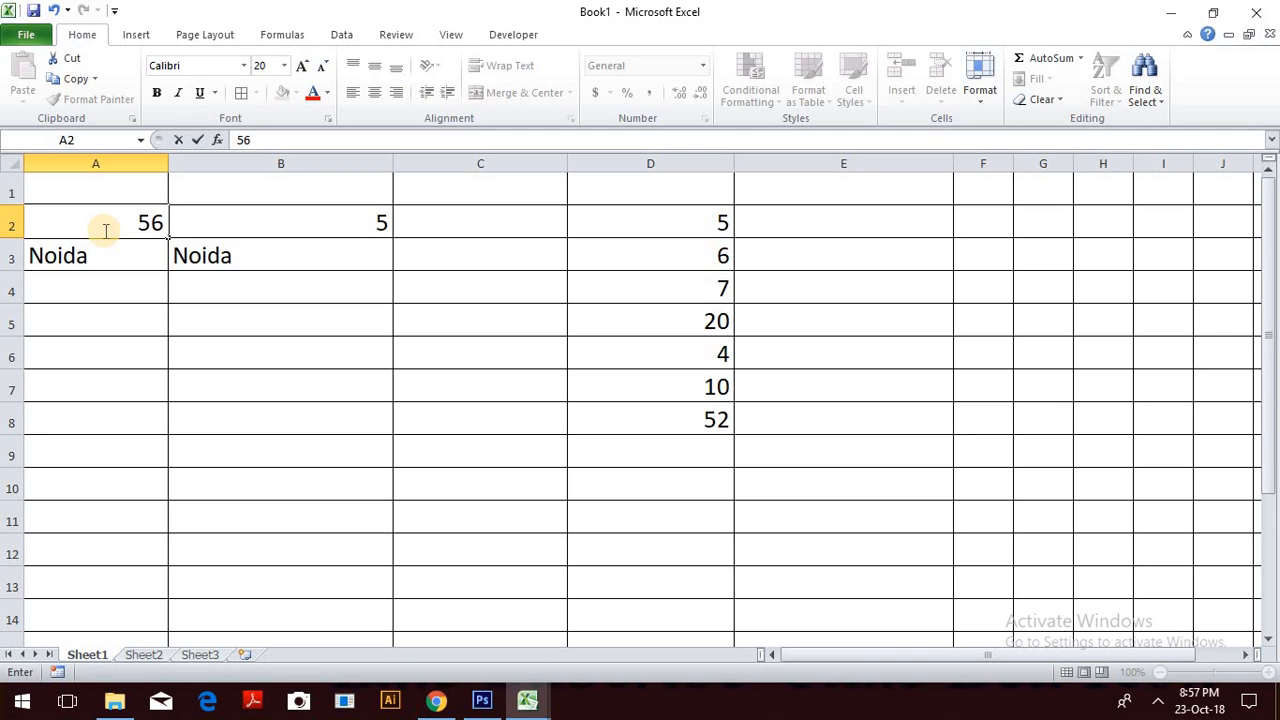
key(Return)
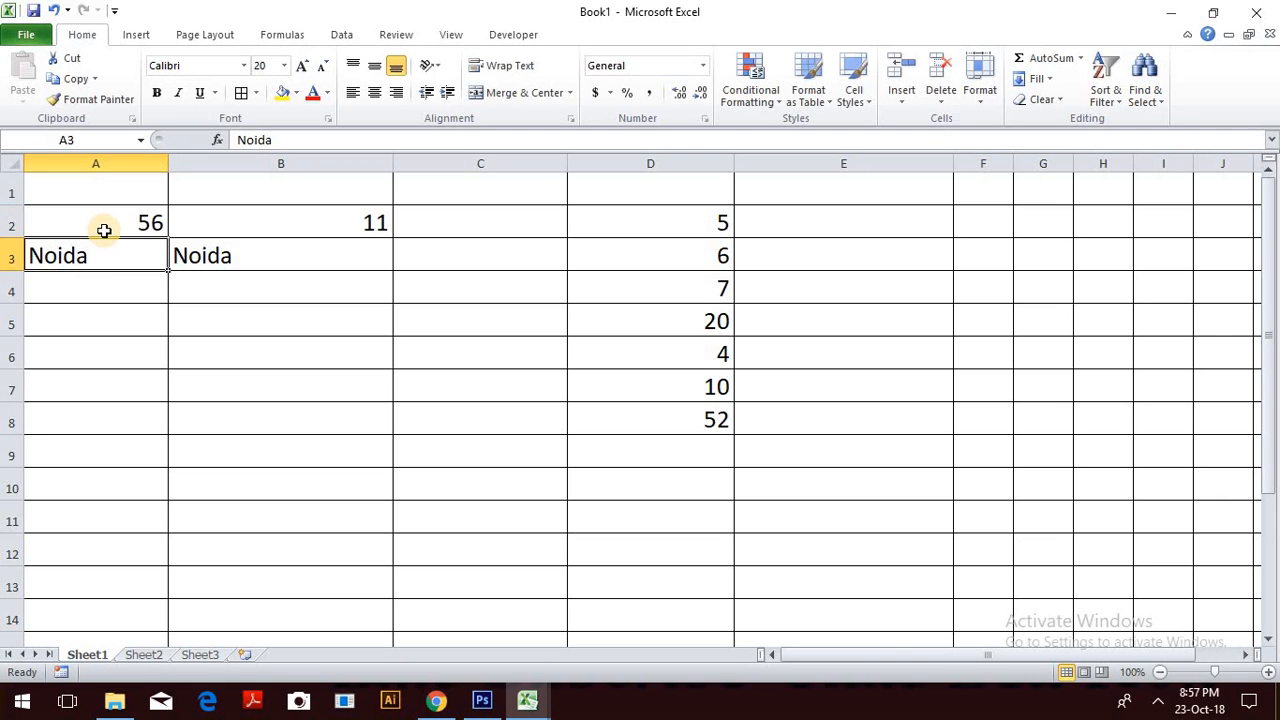
Set cell A2 to 32 as another test number for the digit-sum formula.
key(Up)
key(Right)
key(Left)
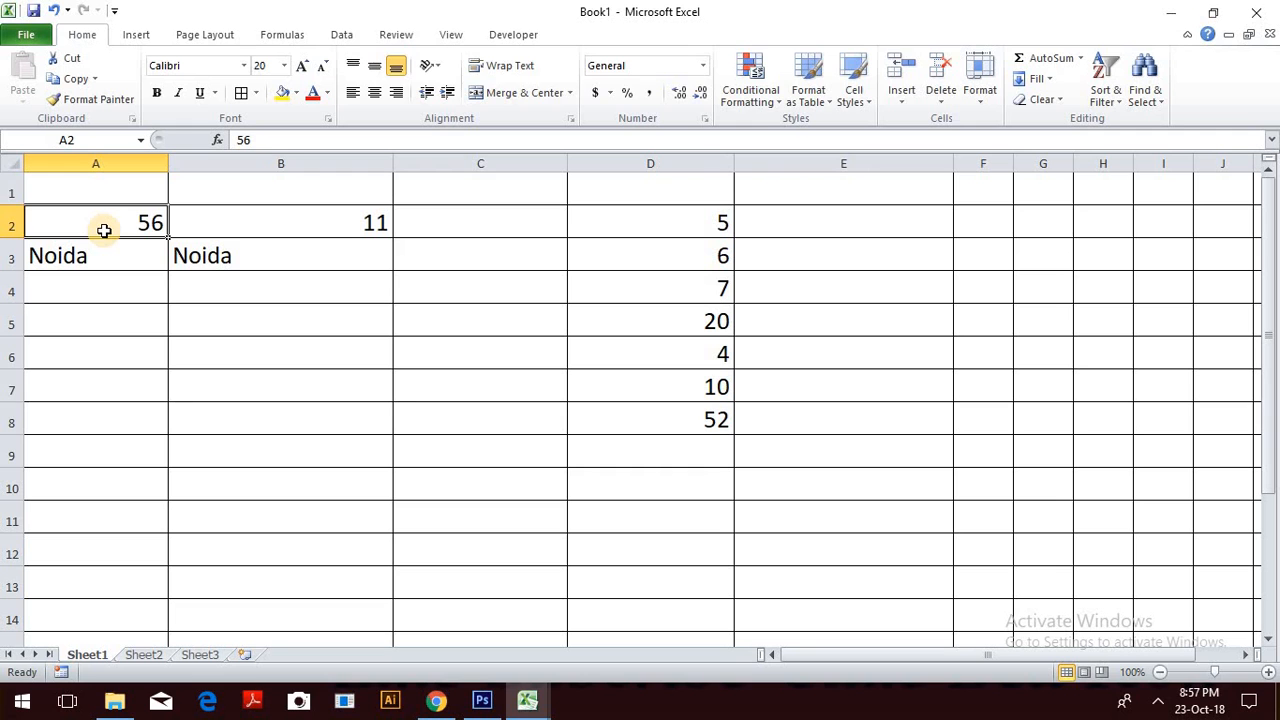
text(32)
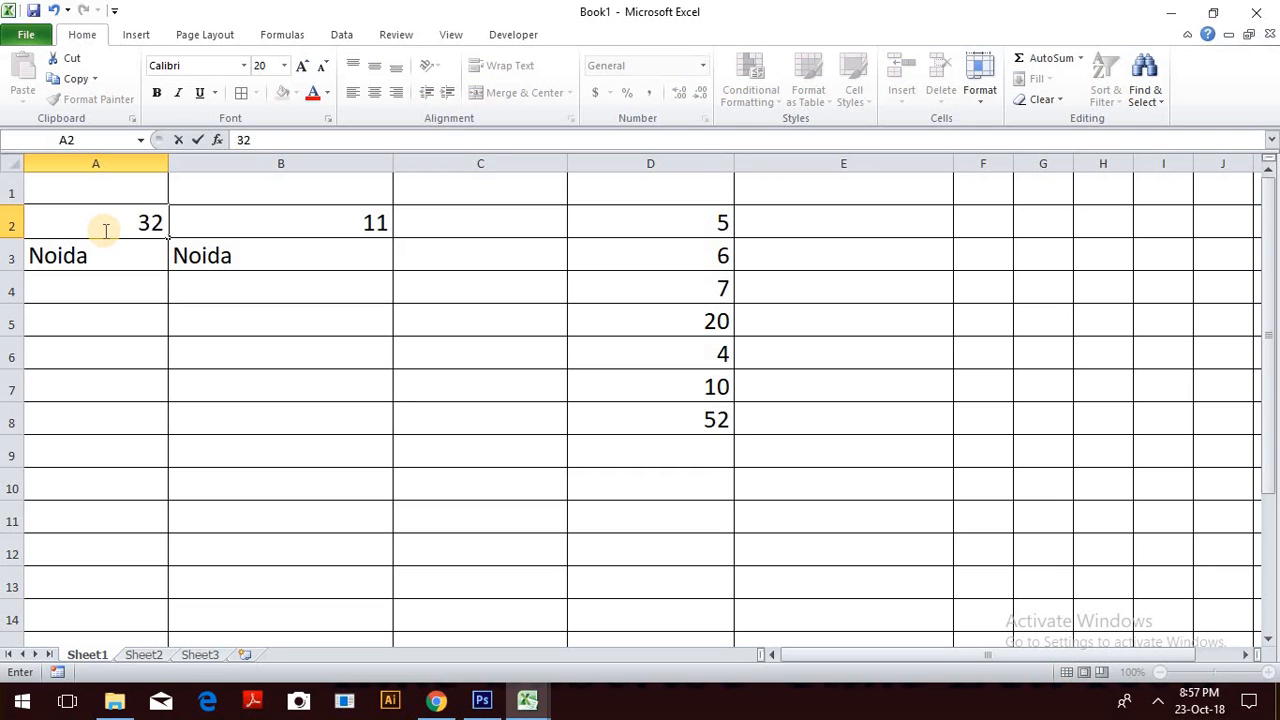
key(Return)
Enter the digits 3 and 2 separately in cells C3 and C4.
click(104, 231)
key(Right)
key(Right)
key(Left)
key(Left)
key(Right)
key(Right)
key(Right)
key(Left)
key(Down)
key(Up)
key(Down)
text(3)
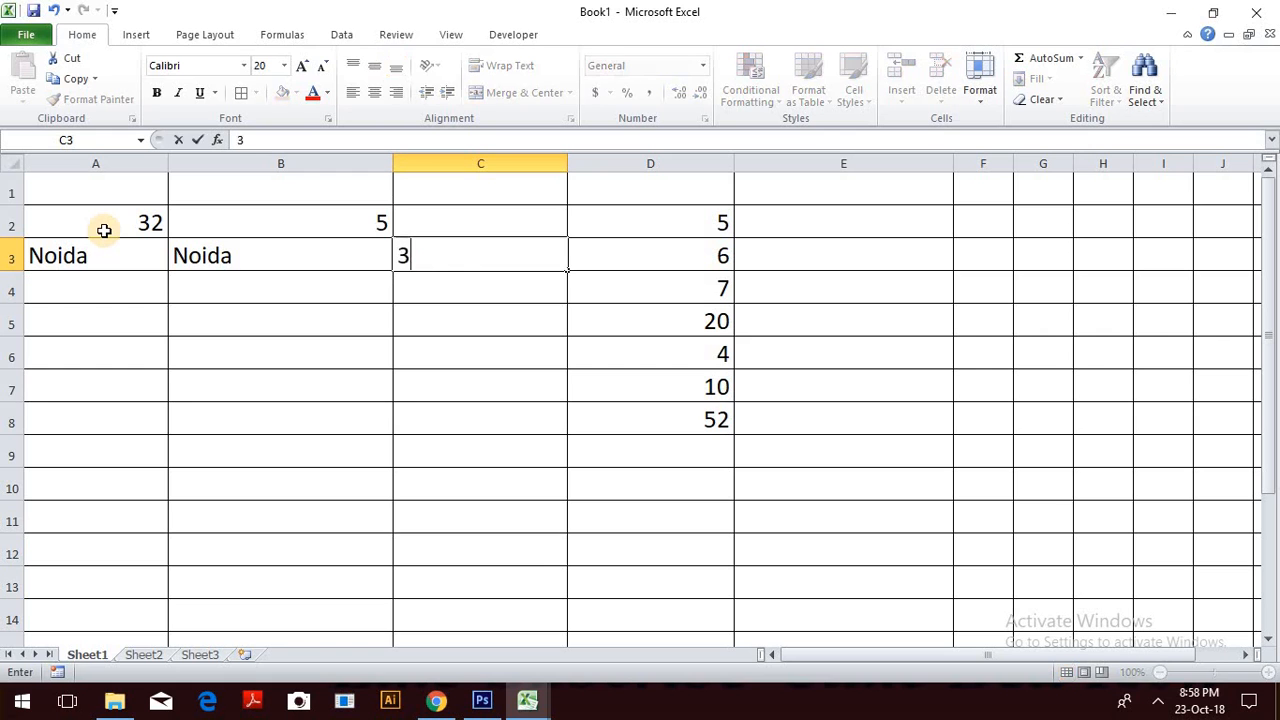
key(Return)
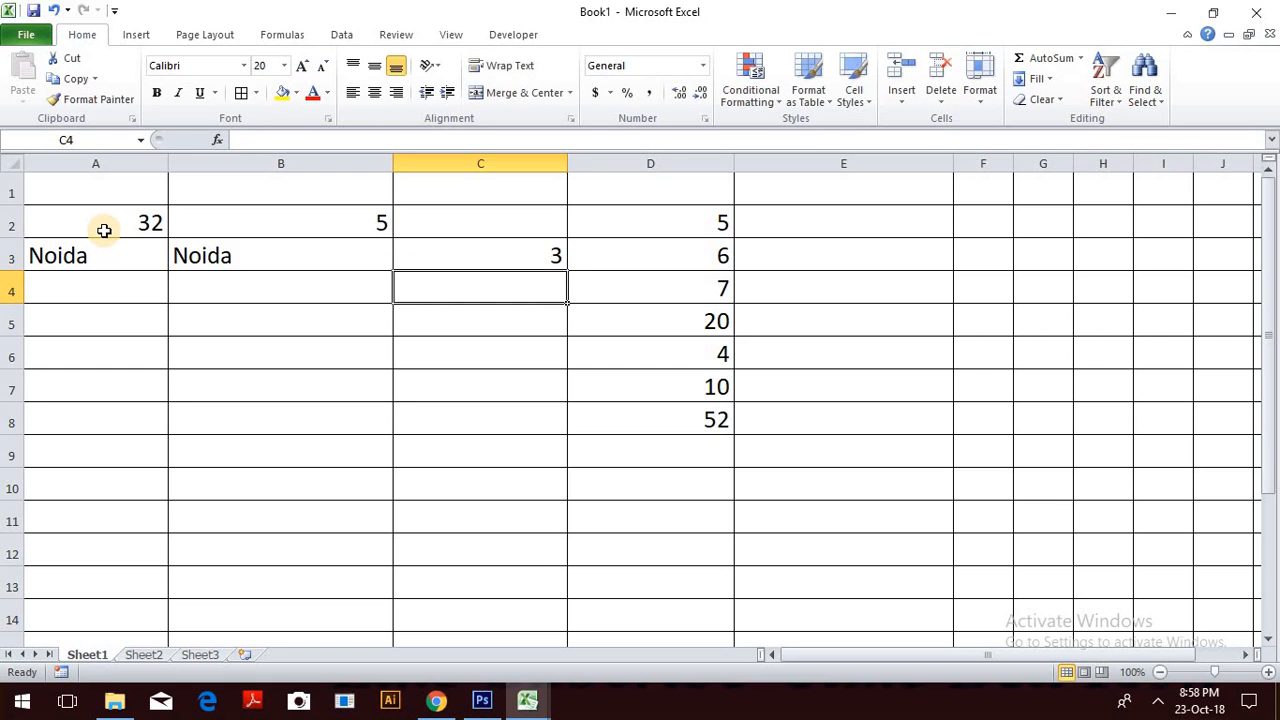
text(2)
key(Return)
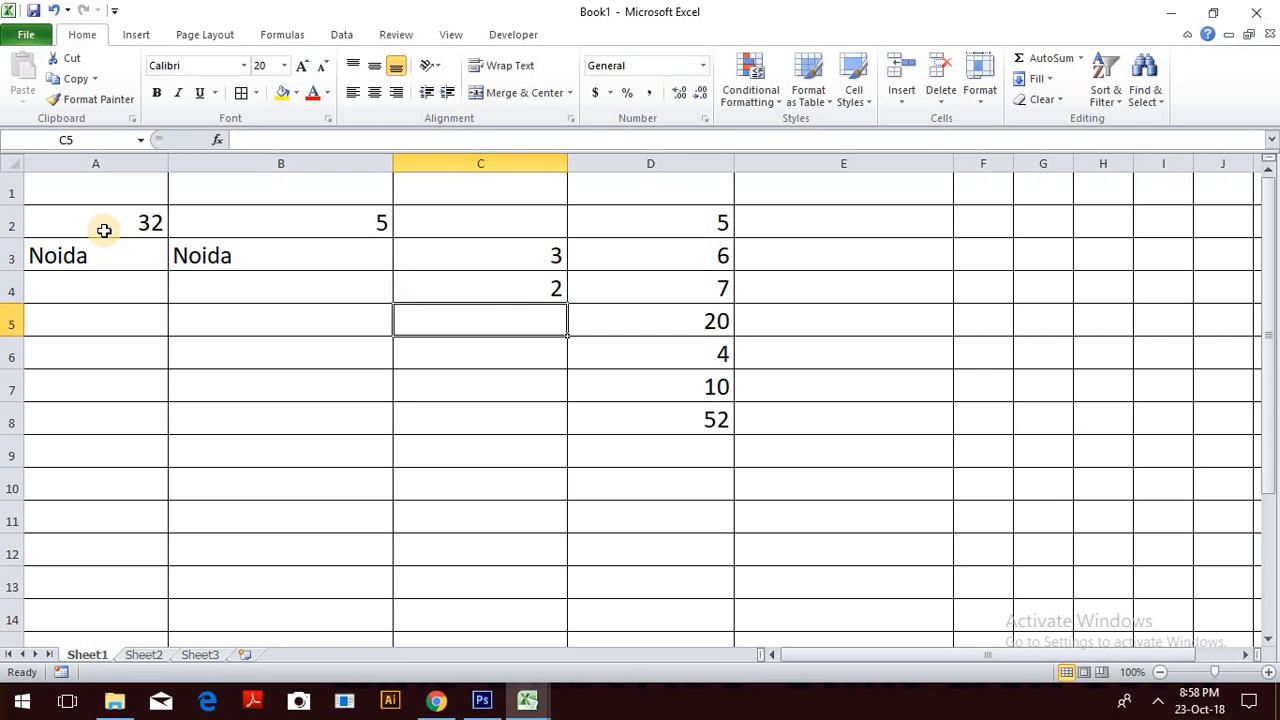
Open cell B2's digit-sum formula for editing and place the cursor at the start of MID's start_num argument.
key(Up)
key(Up)
key(Up)
key(Down)
key(Left)
key(Up)
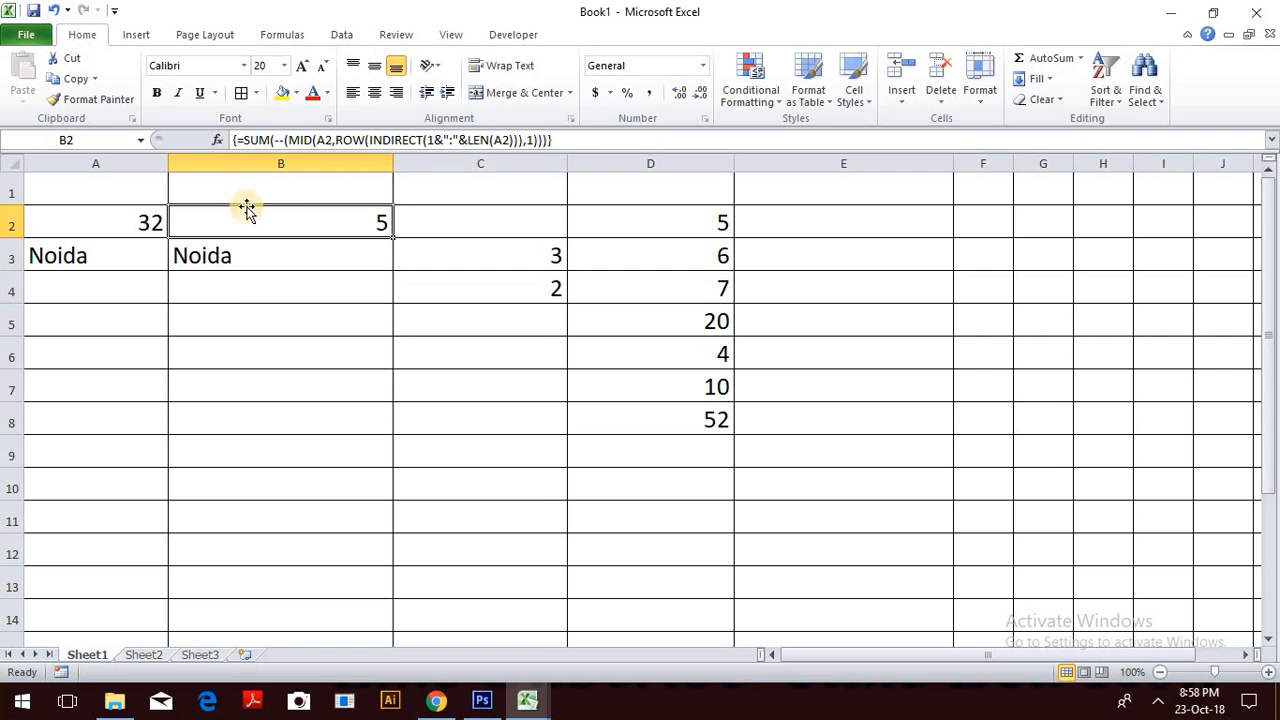
double_click(278, 222)
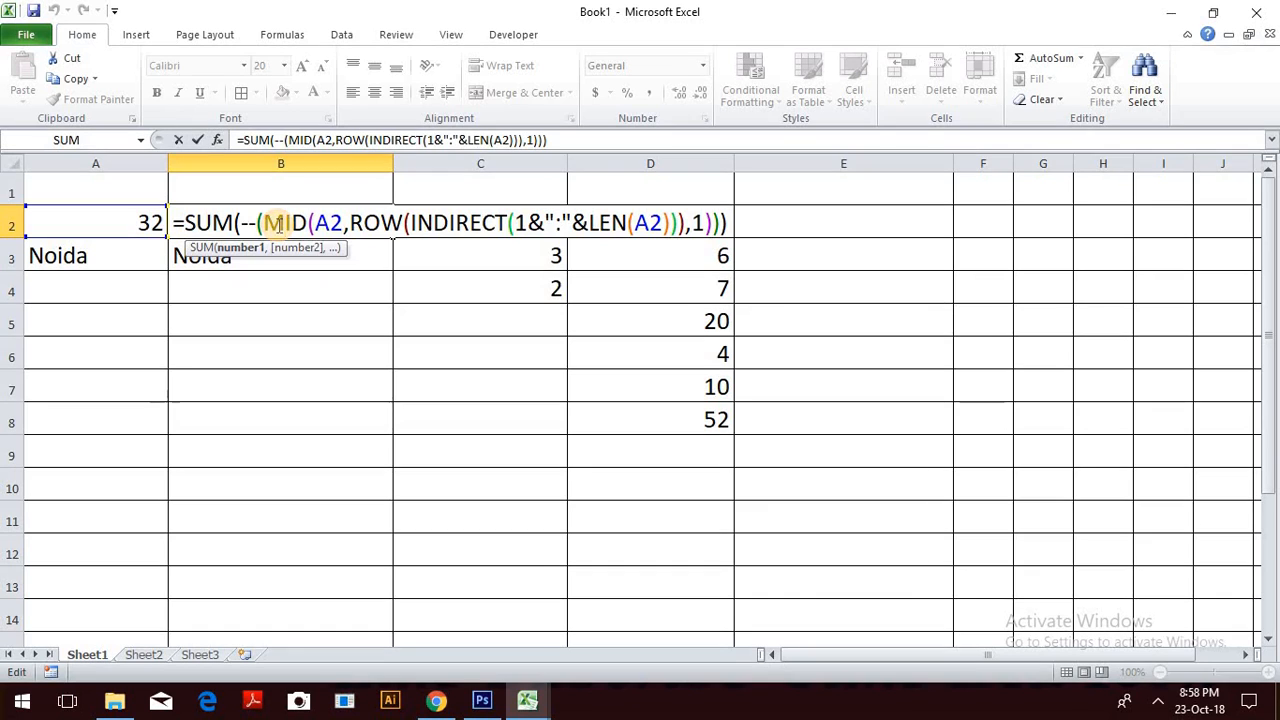
click(418, 222)
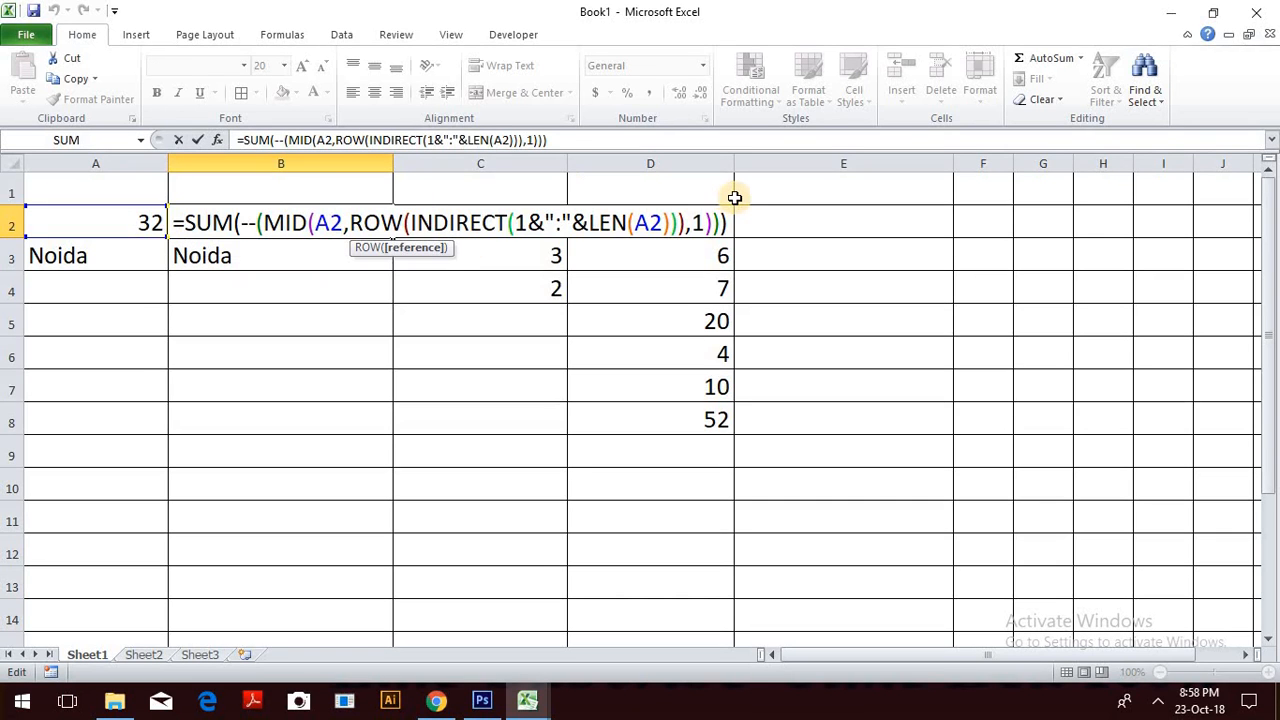
key(Left)
key(Left)
key(Left)
key(Left)
key(Left)
key(Right)
key(Left)
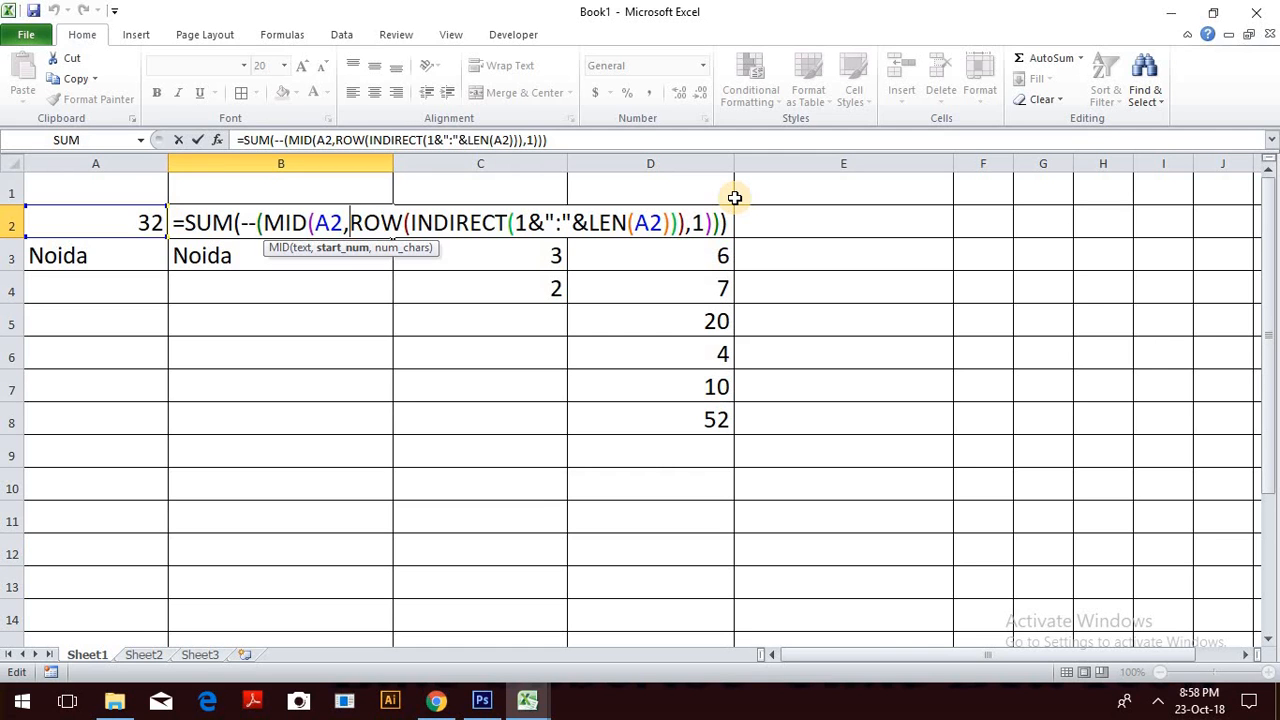
Highlight the ROW(INDIRECT(1&":"&LEN(A2))) argument inside cell B2's formula.
key(shift+Right)
key(shift+Right)
key(shift+Right)
key(shift+Right)
key(shift+Right)
key(shift+Right)
key(shift+Right)
key(shift+Right)
key(shift+Right)
key(shift+Right)
key(shift+Right)
key(shift+Right)
key(shift+Right)
key(shift+Right)
key(shift+Right)
key(shift+Right)
key(shift+Right)
key(shift+Right)
key(shift+Right)
key(shift+Right)
key(shift+Right)
key(shift+Right)
key(shift+Right)
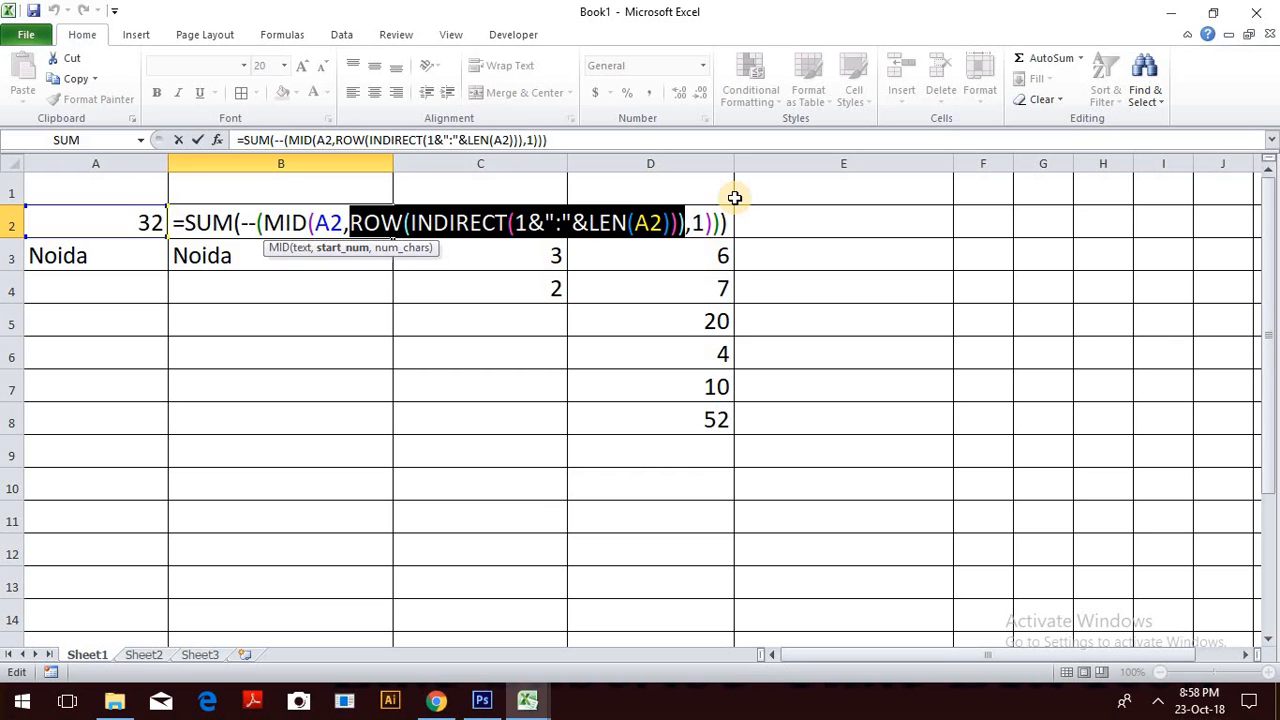
Examine the ROW and INDIRECT parts of cell B2's formula, ending at the 1 that starts INDIRECT's reference text.
key(Left)
key(Left)
key(Left)
key(Left)
key(Left)
key(Left)
key(Left)
key(Left)
key(Left)
key(Left)
key(Left)
key(Left)
key(Left)
key(Left)
key(Left)
key(Left)
key(Left)
key(Left)
key(Left)
key(Left)
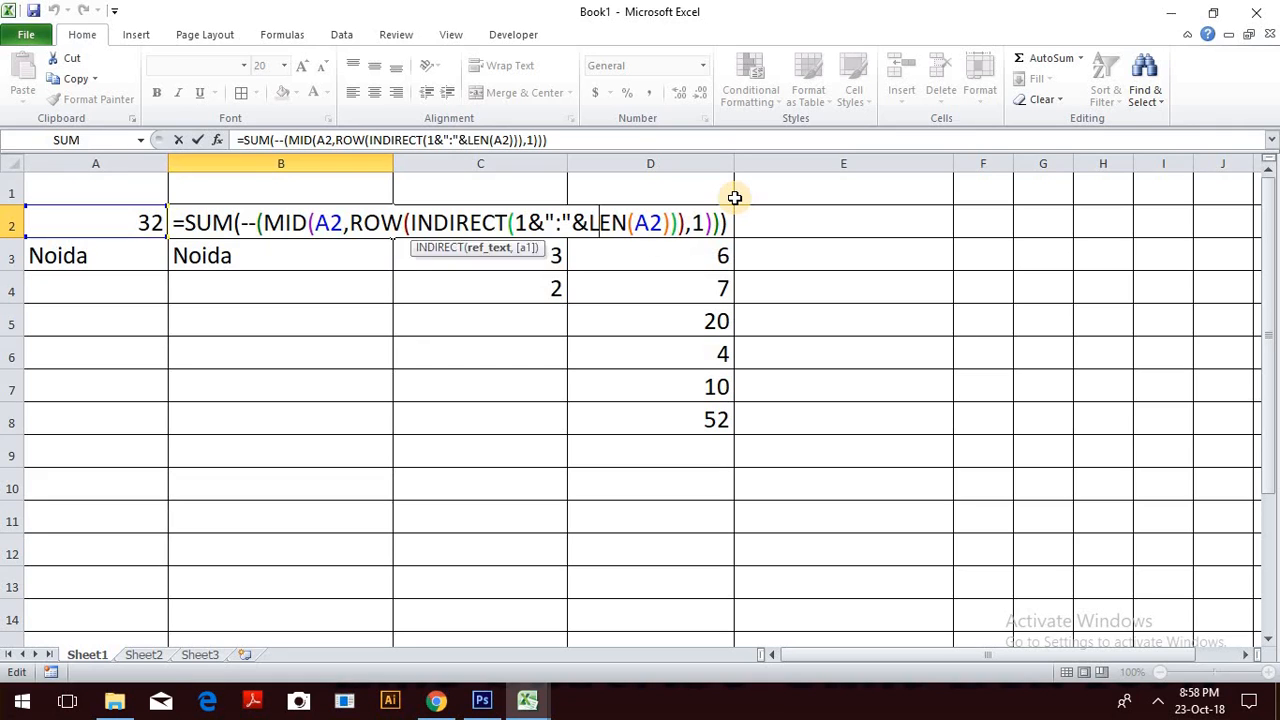
key(Right)
key(Right)
key(Right)
key(Right)
key(Right)
key(Right)
key(Right)
key(Right)
key(Right)
key(Right)
key(Right)
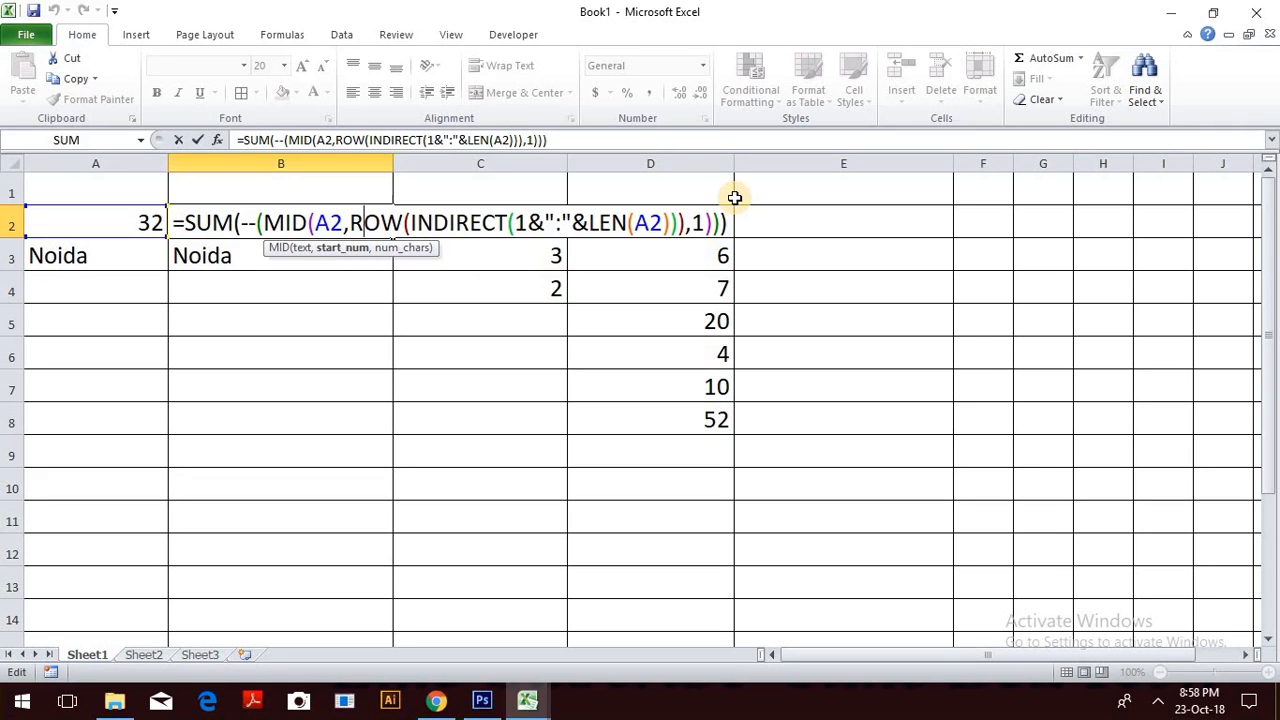
key(Right)
key(Right)
key(Right)
key(Right)
key(Right)
key(Right)
key(Right)
key(Left)
key(Left)
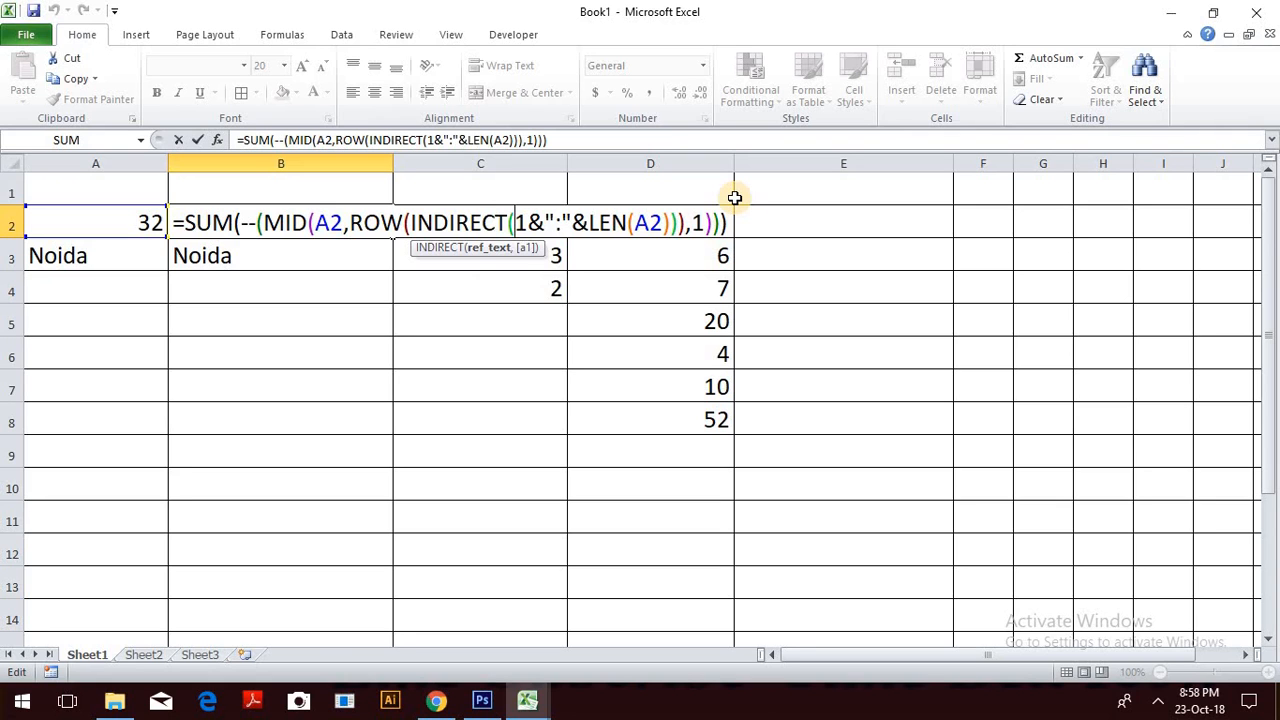
Go through the 1&":"& part of the INDIRECT reference and highlight LEN(A2).
key(Right)
key(Right)
key(Right)
key(Right)
key(Right)
key(Right)
key(Right)
key(Right)
key(Left)
key(Left)
key(Left)
key(Left)
key(Right)
key(Right)
key(Right)
key(Left)
key(shift+Right)
key(shift+Right)
key(shift+Right)
key(shift+Right)
key(shift+Right)
key(shift+Right)
key(shift+Right)
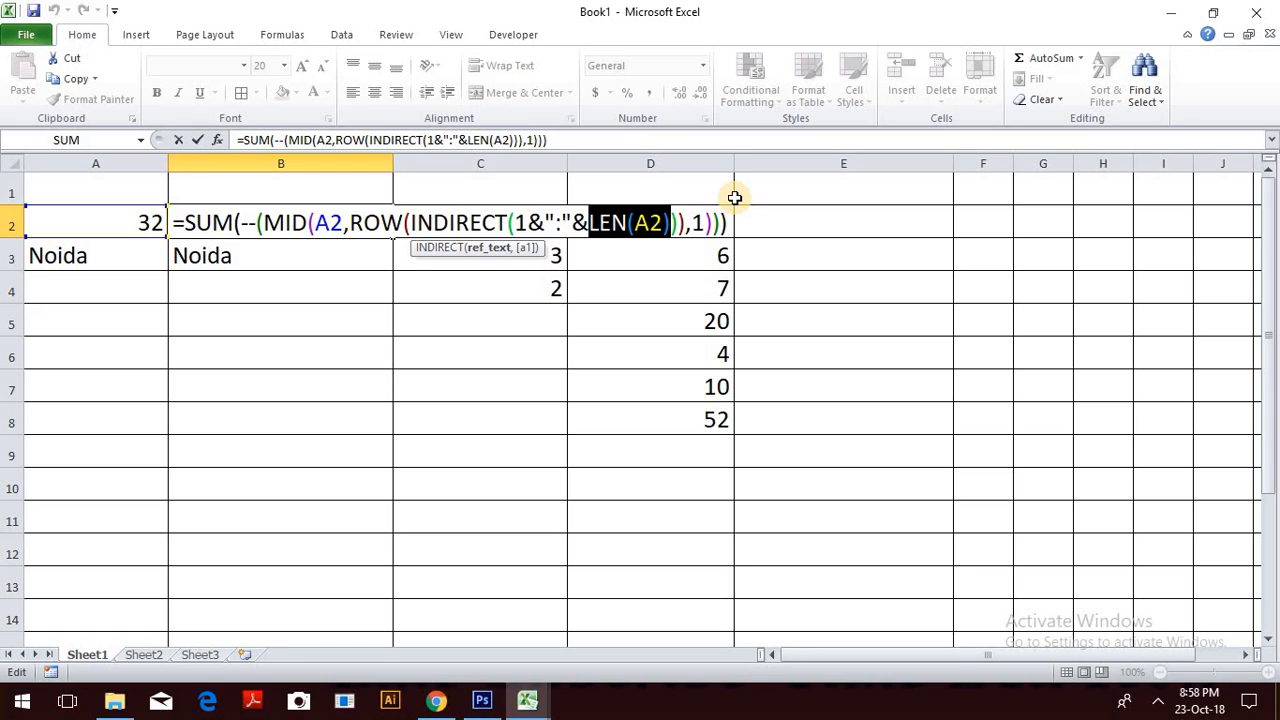
Evaluate the ROW(INDIRECT(1&":"&LEN(A2))) argument in place inside cell B2's formula, then discard the edit to keep the original formula.
key(Right)
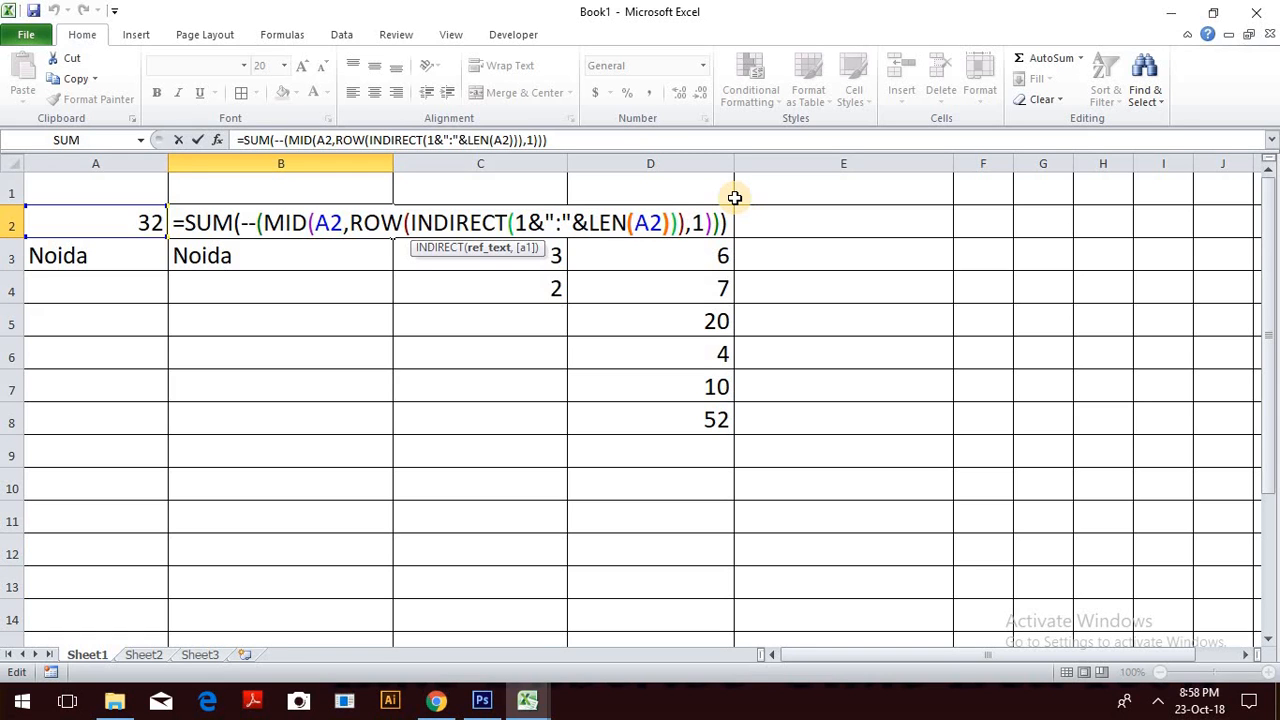
key(Left)
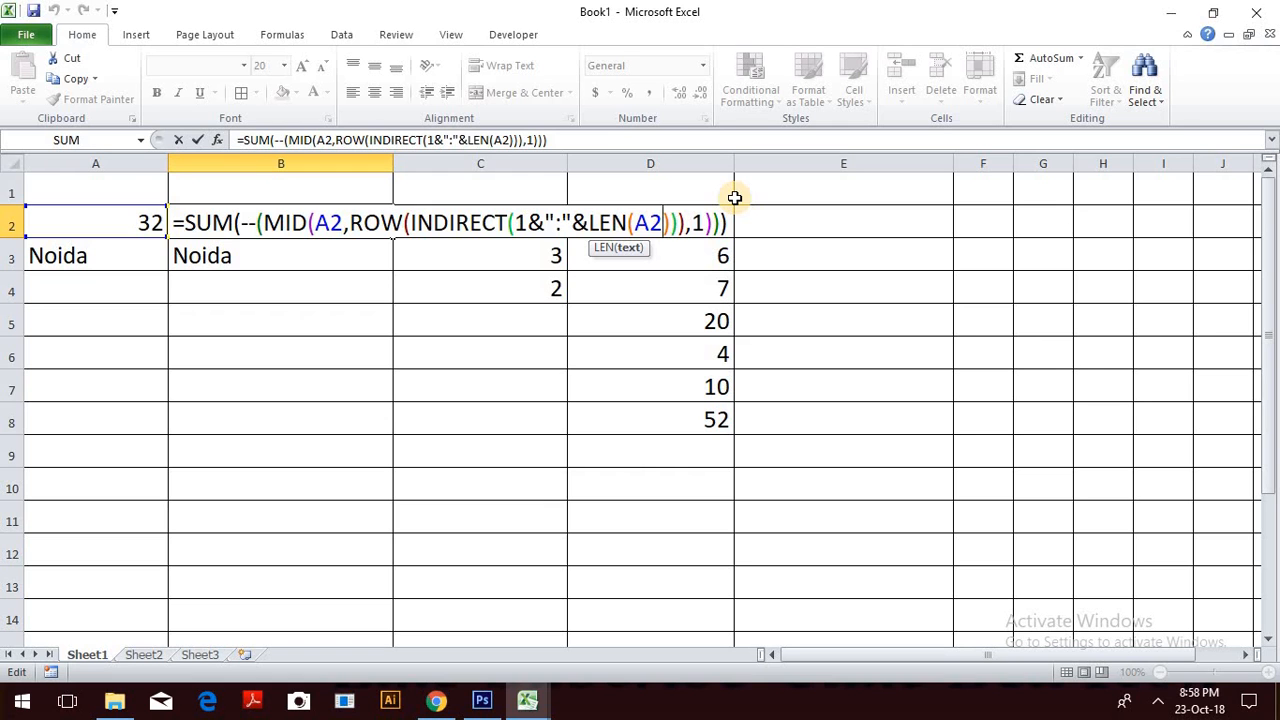
key(Left)
key(Left)
key(Left)
key(Left)
key(Left)
key(Left)
key(Left)
key(Left)
key(Left)
key(Left)
key(Left)
key(Left)
key(Left)
key(Left)
key(Left)
key(Left)
key(Left)
key(Left)
key(Left)
key(Left)
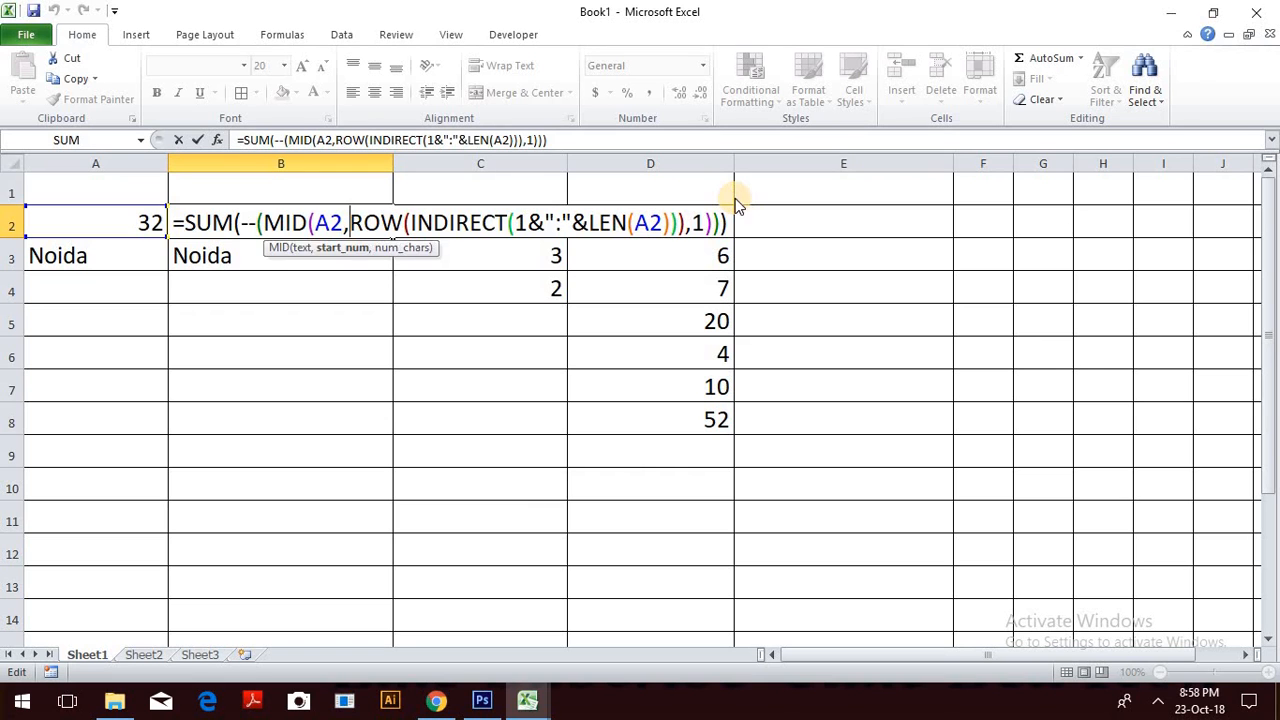
key(shift+Left)
key(shift+Right)
key(shift+Right)
key(shift+Right)
key(shift+Right)
key(shift+Right)
key(shift+Right)
key(shift+Right)
key(shift+Right)
key(shift+Right)
key(shift+Right)
key(shift+Right)
key(shift+Right)
key(shift+Right)
key(shift+Right)
key(shift+Right)
key(shift+Right)
key(shift+Right)
key(shift+Right)
key(shift+Right)
key(shift+Right)
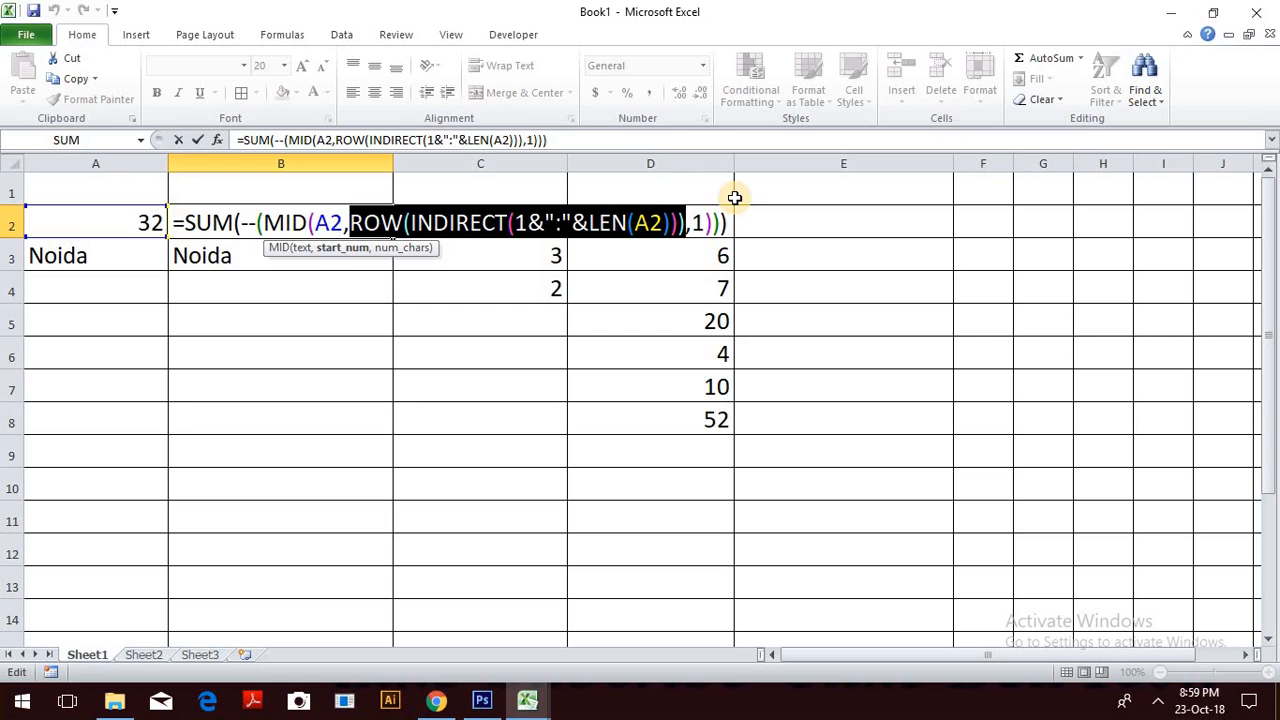
key(F9)
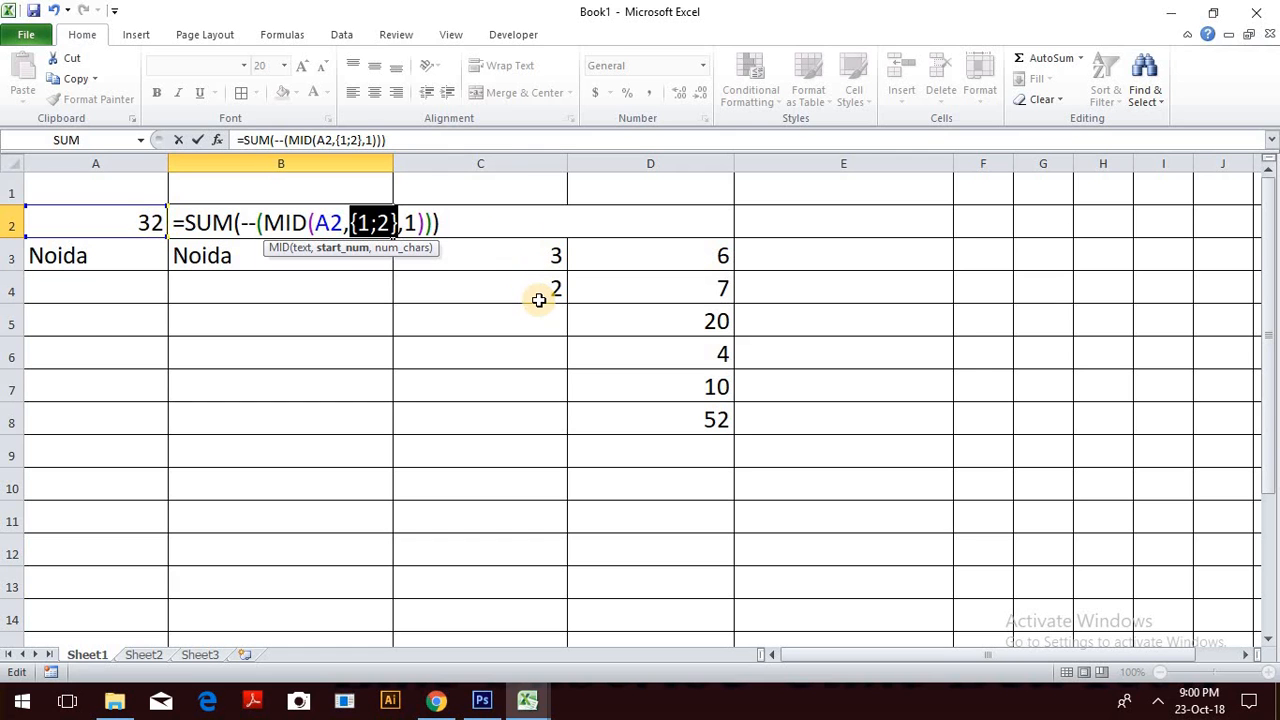
key(Escape)
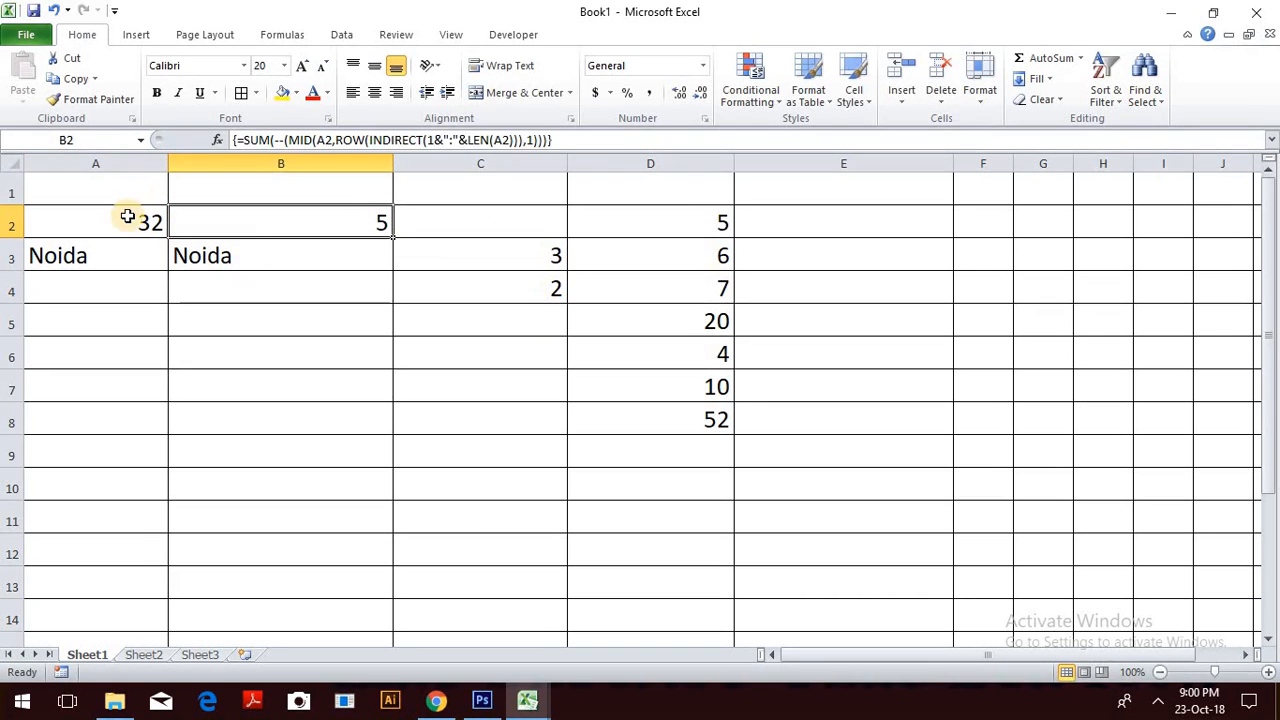
Set cell A2 to 555 and re-enter cell B2's digit-sum formula as an array formula.
click(128, 217)
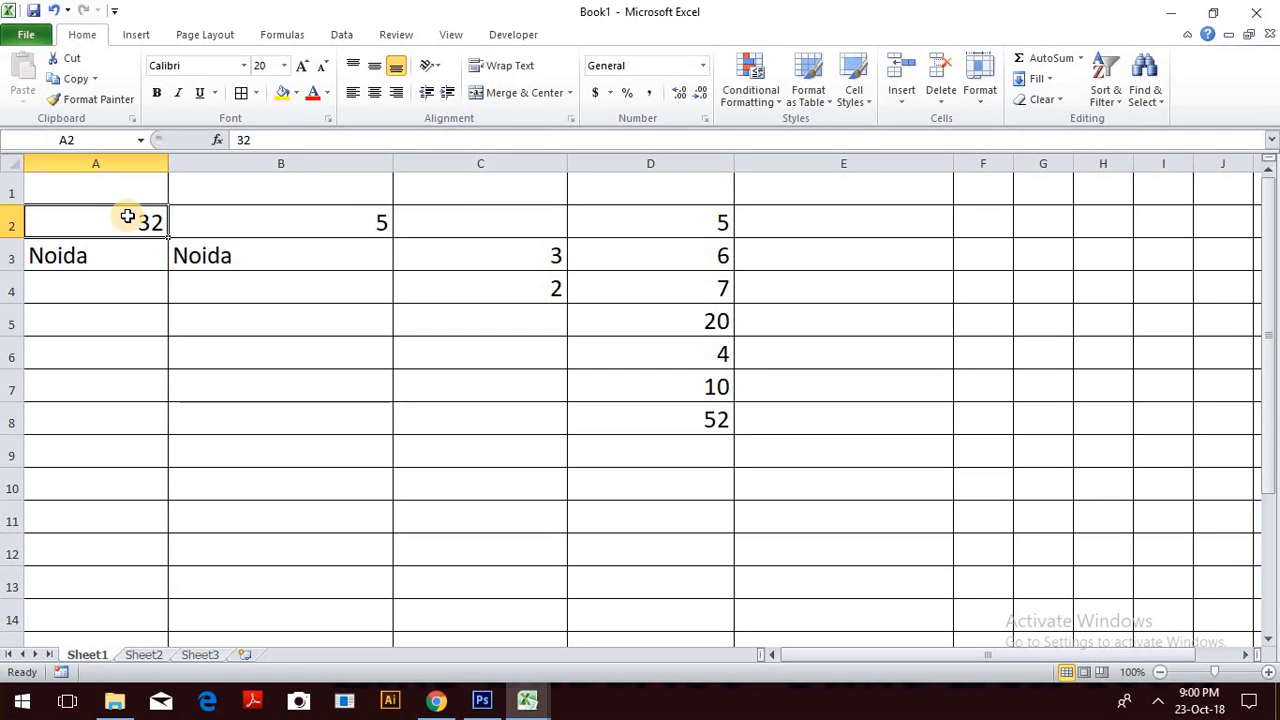
text(555)
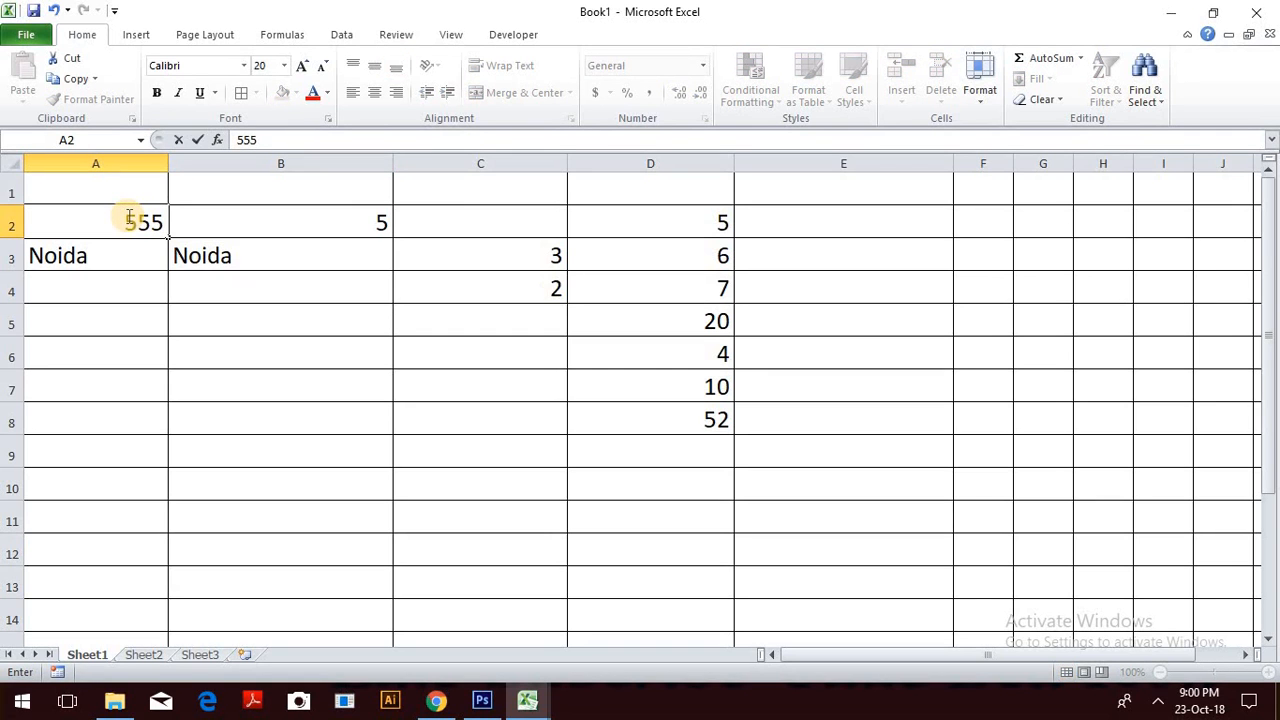
key(Return)
click(127, 215)
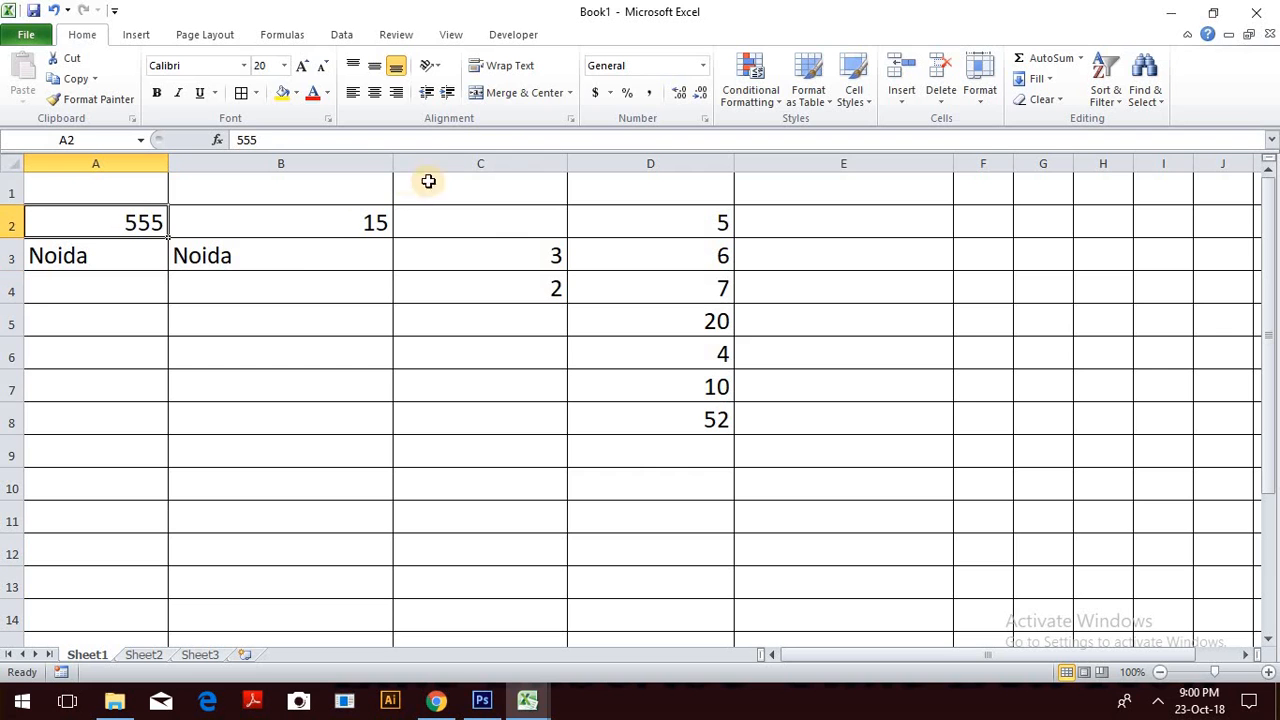
double_click(314, 224)
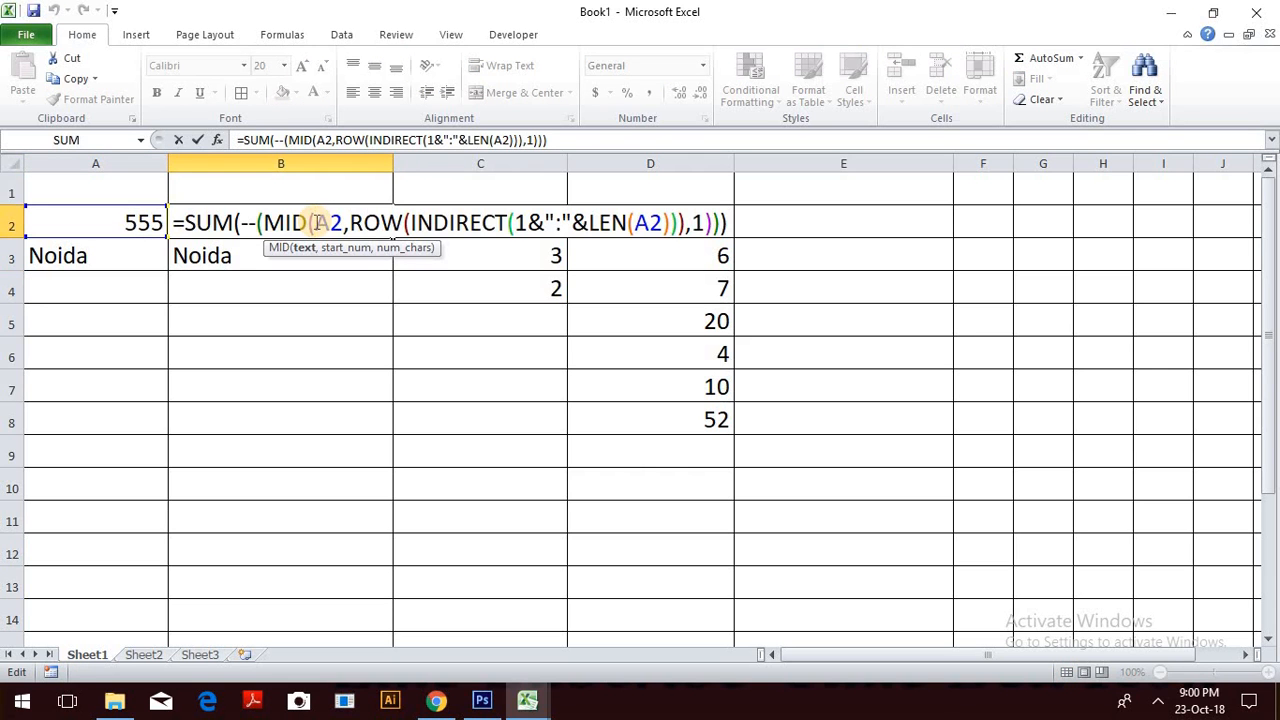
key(ctrl+shift+Return)
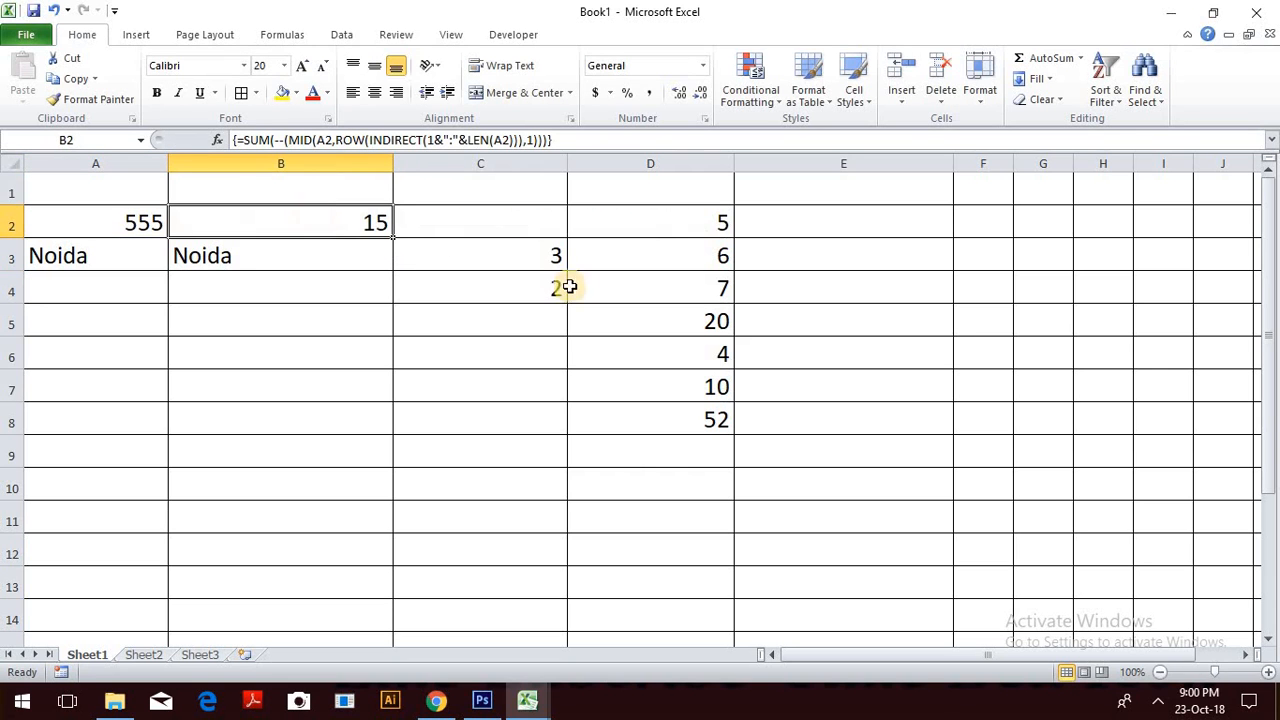
Enter the individual digits of 555 in cells C3 to C5, with 5 in each cell.
click(501, 260)
text(5)
key(Return)
text(5)
key(Return)
text(5)
key(Return)
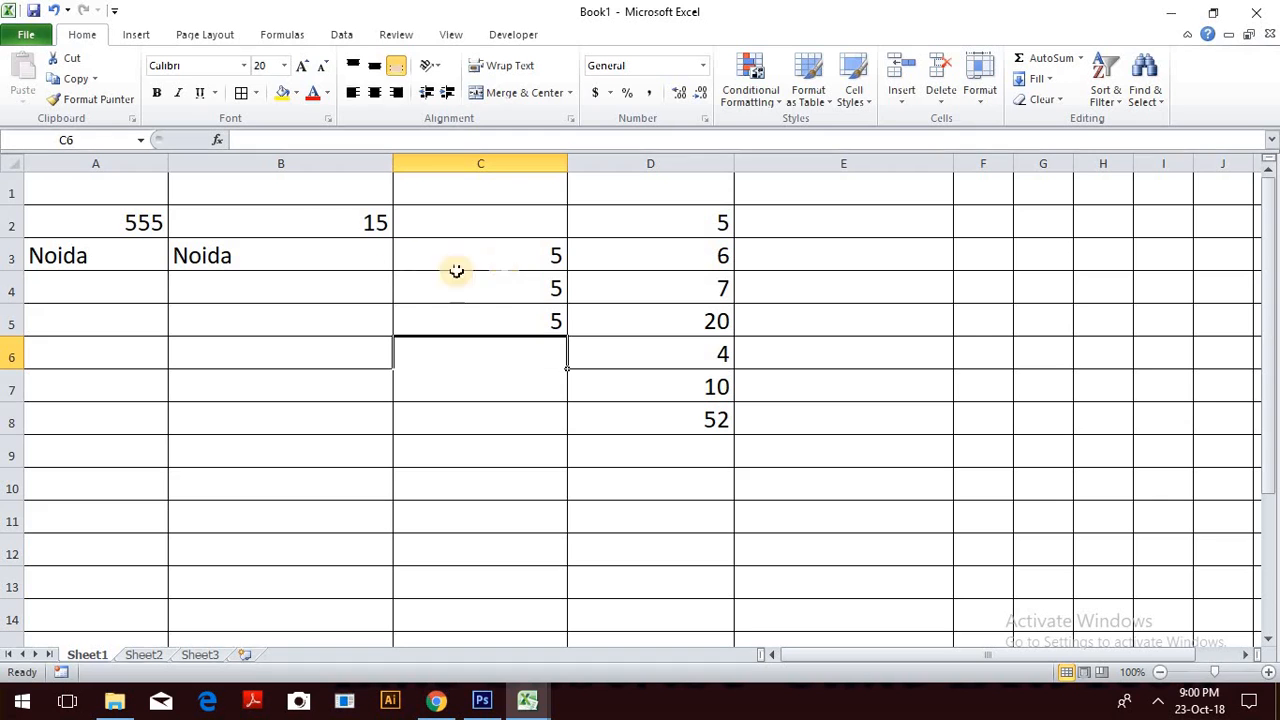
Evaluate MID's start_num argument in cell B2's formula for the three-digit number in A2, then discard the edit.
click(356, 223)
double_click(356, 223)
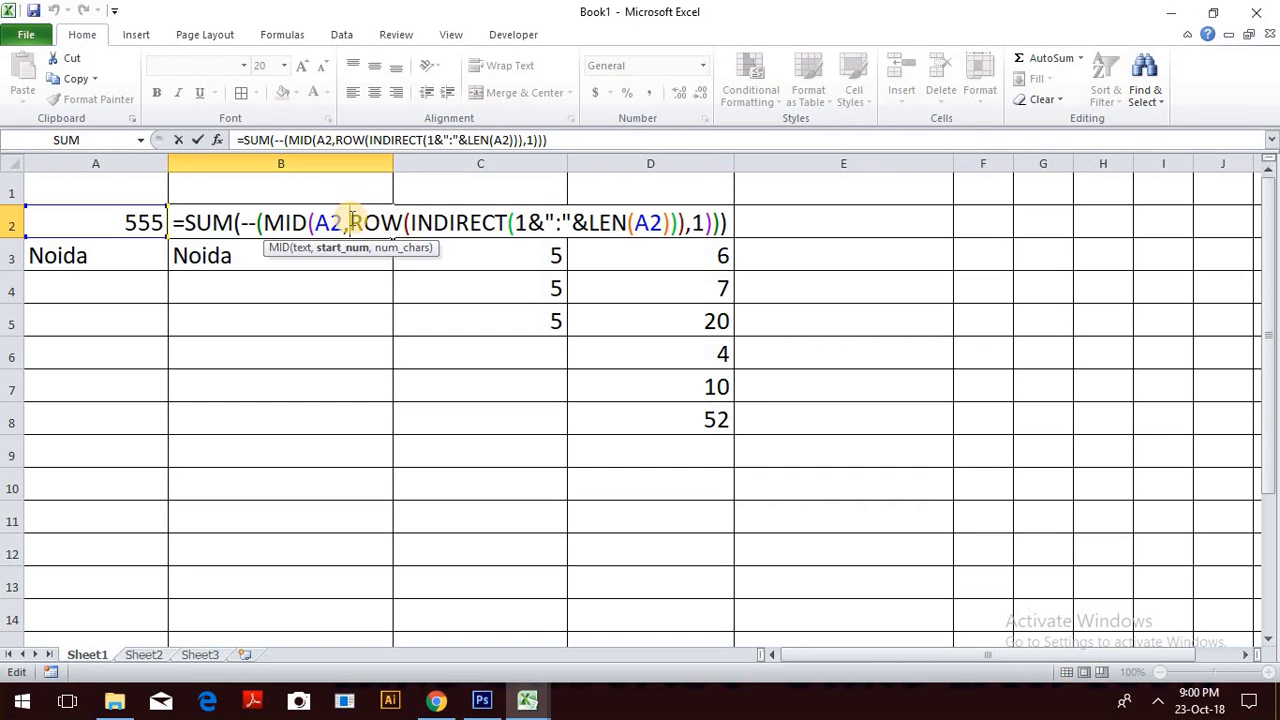
key(shift+Right)
key(shift+Right)
key(shift+Right)
key(shift+Right)
key(shift+Right)
key(shift+Right)
key(shift+Right)
key(shift+Right)
key(shift+Right)
key(shift+Right)
key(shift+Right)
key(shift+Right)
key(shift+Right)
key(shift+Right)
key(shift+Right)
key(shift+Right)
key(shift+Right)
key(shift+Right)
key(shift+Right)
key(shift+Right)
key(shift+Right)
key(shift+Right)
key(shift+Right)
key(shift+Right)
key(shift+Right)
key(shift+Right)
key(shift+Right)
key(shift+Right)
key(shift+Right)
key(shift+Left)
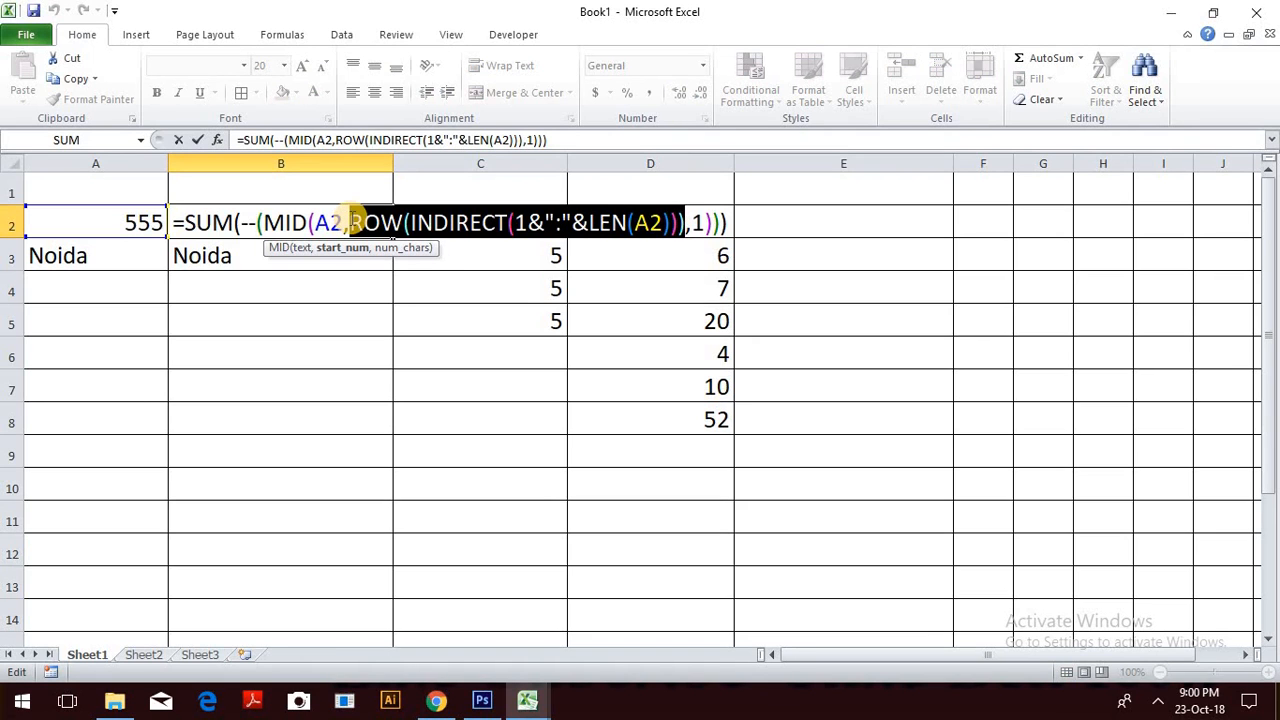
key(F9)
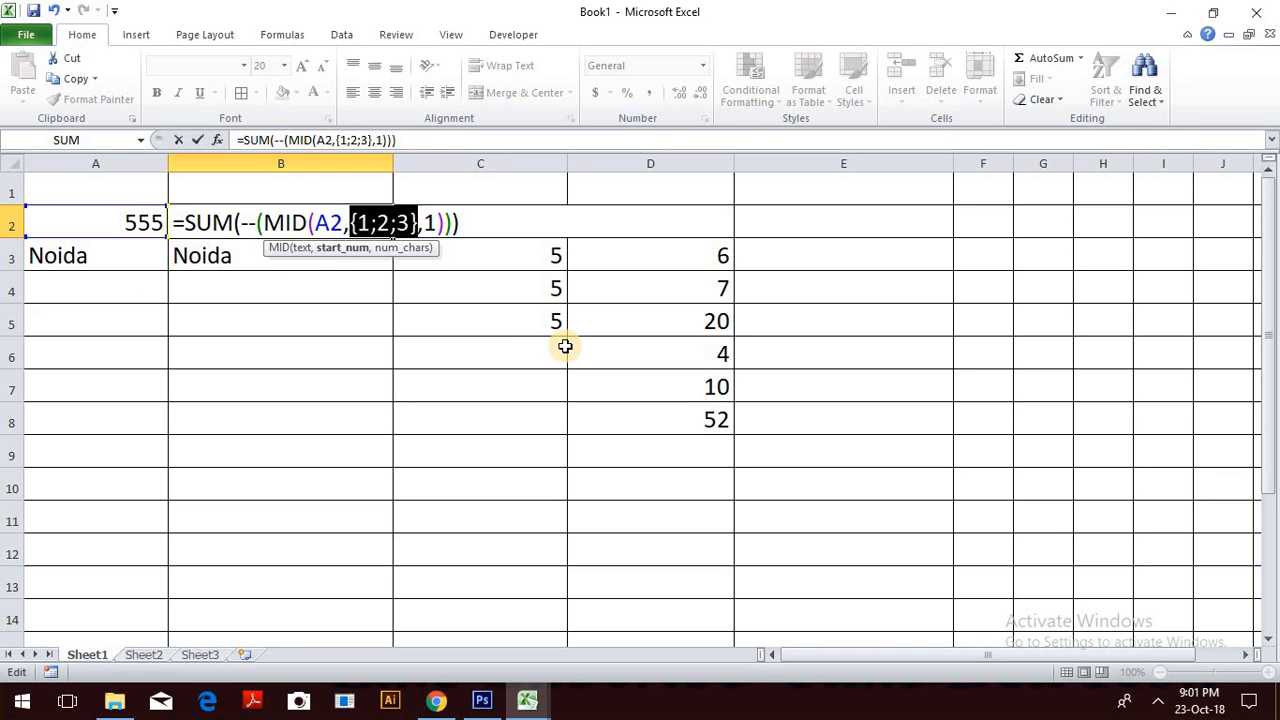
key(Escape)
Set the number in cell A2 to 42 and keep that cell selected.
key(Up)
key(Down)
key(Left)
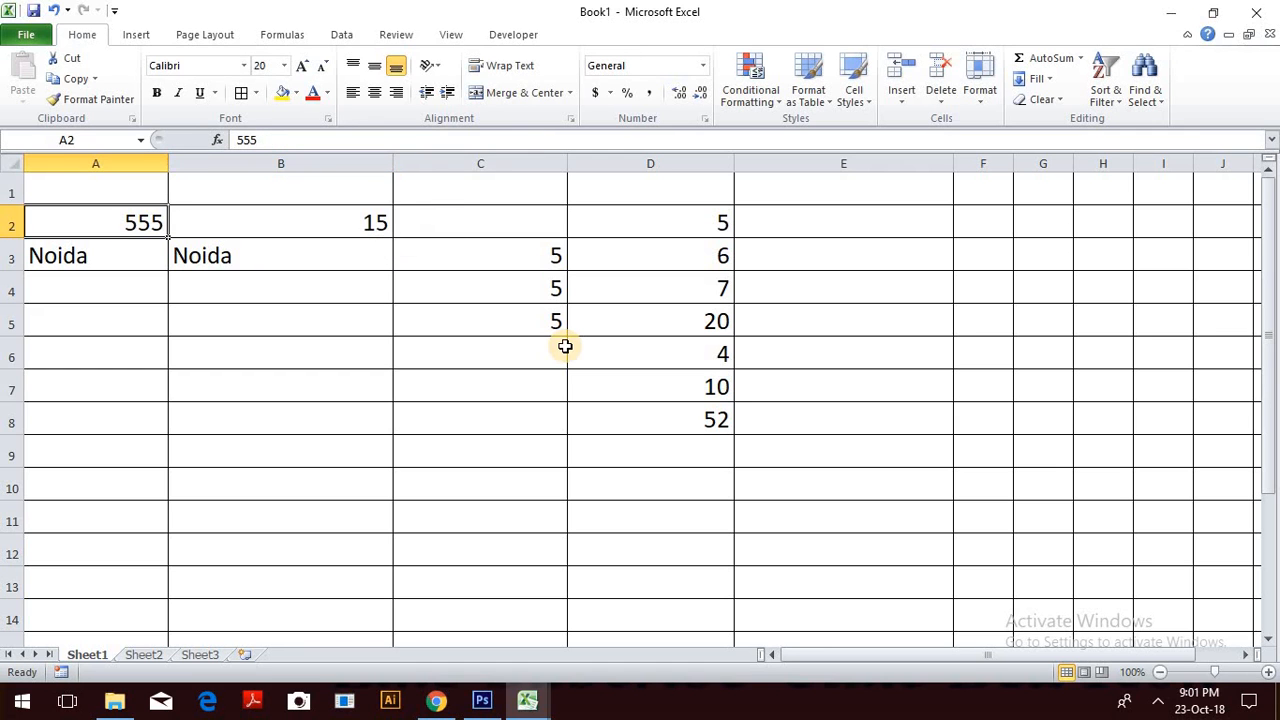
text(42)
key(Return)
key(Up)
key(Up)
key(Down)
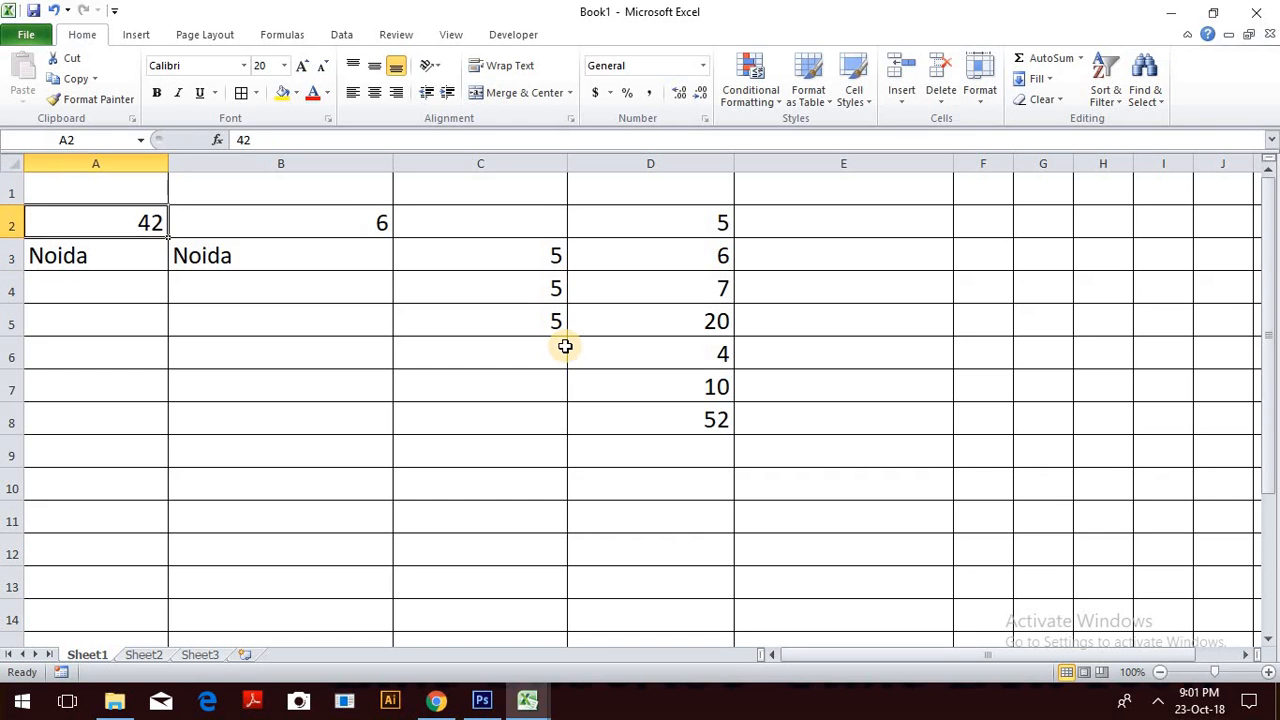